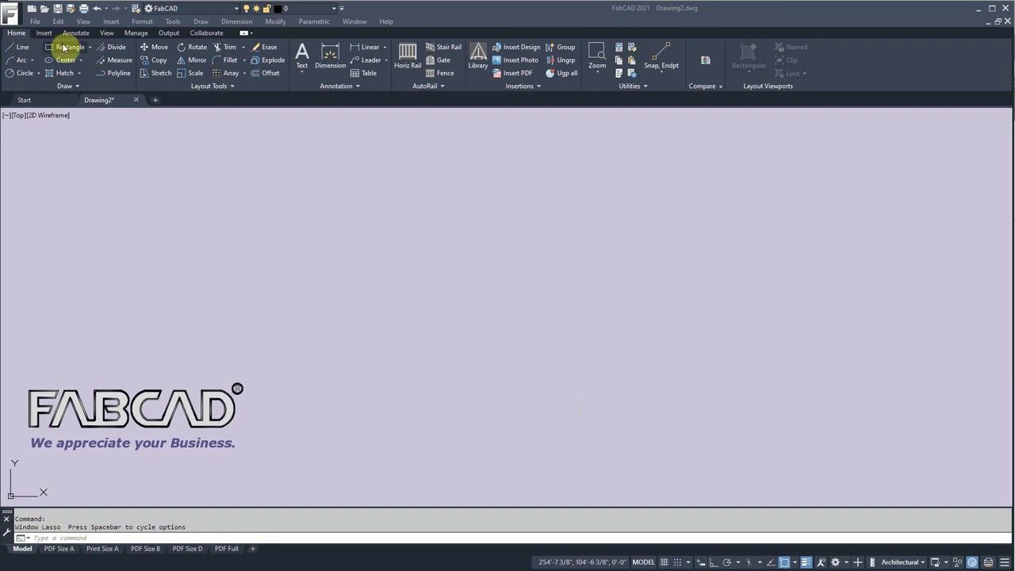
Draw a 56-inch horizontal line to the right in the empty drawing area, with Ortho and dynamic input turned on
left_click(23, 49)
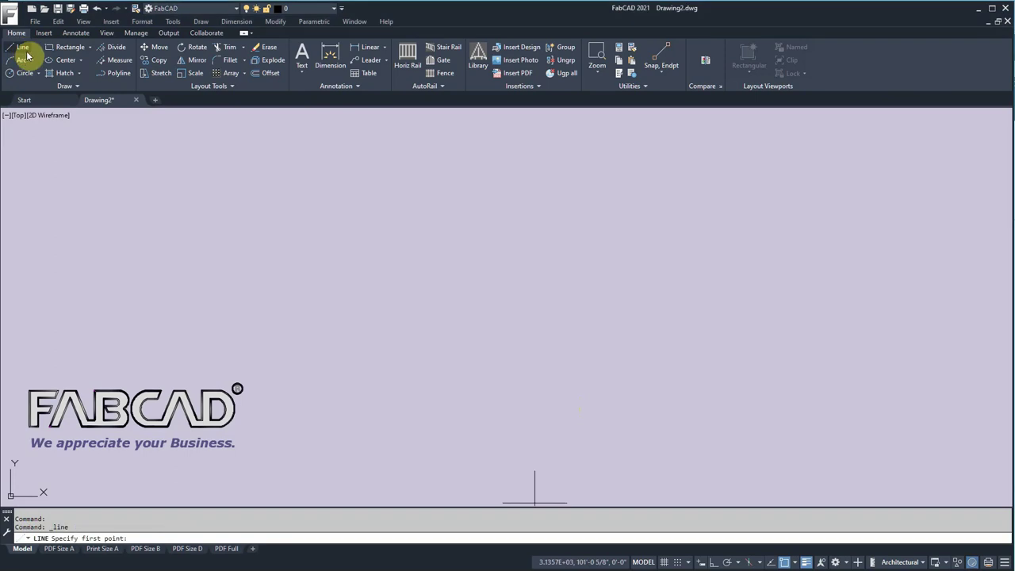
left_click(388, 254)
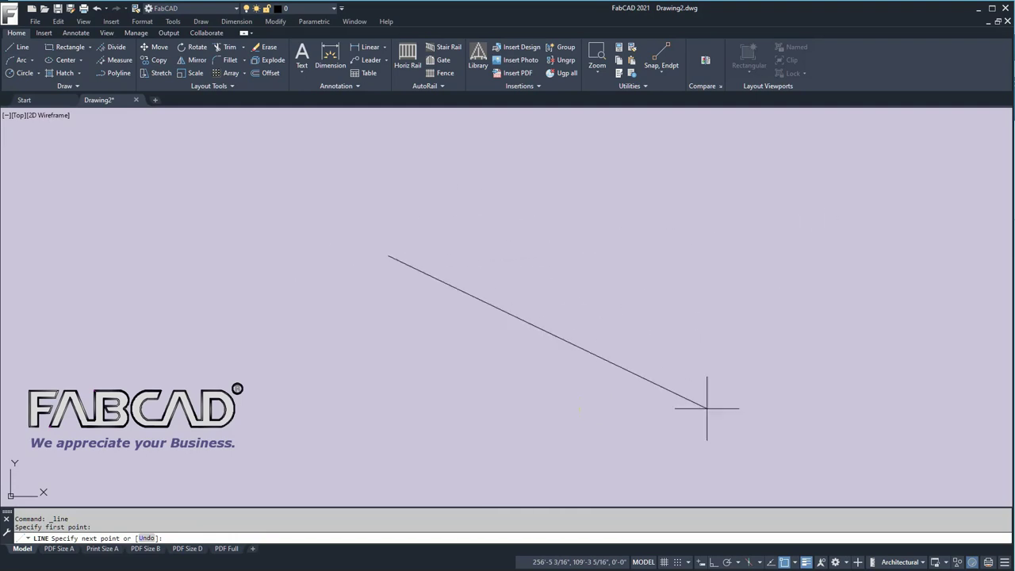
left_click(712, 562)
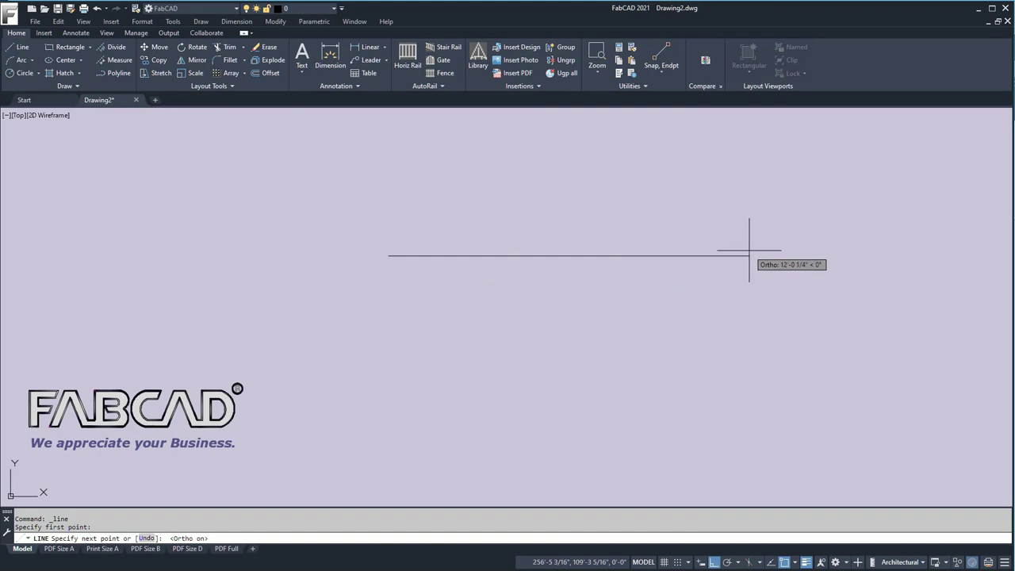
left_click(653, 357)
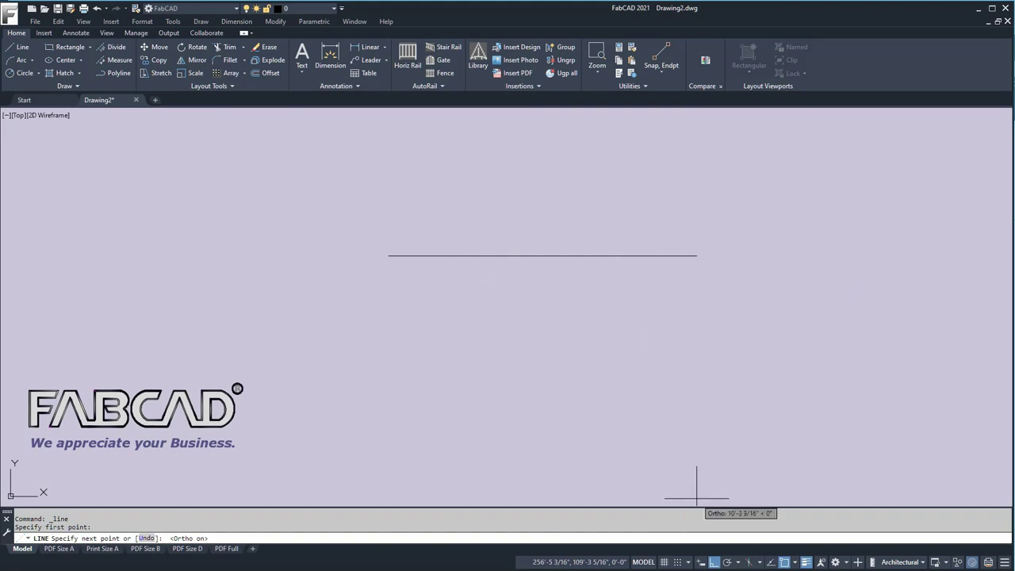
left_click(701, 562)
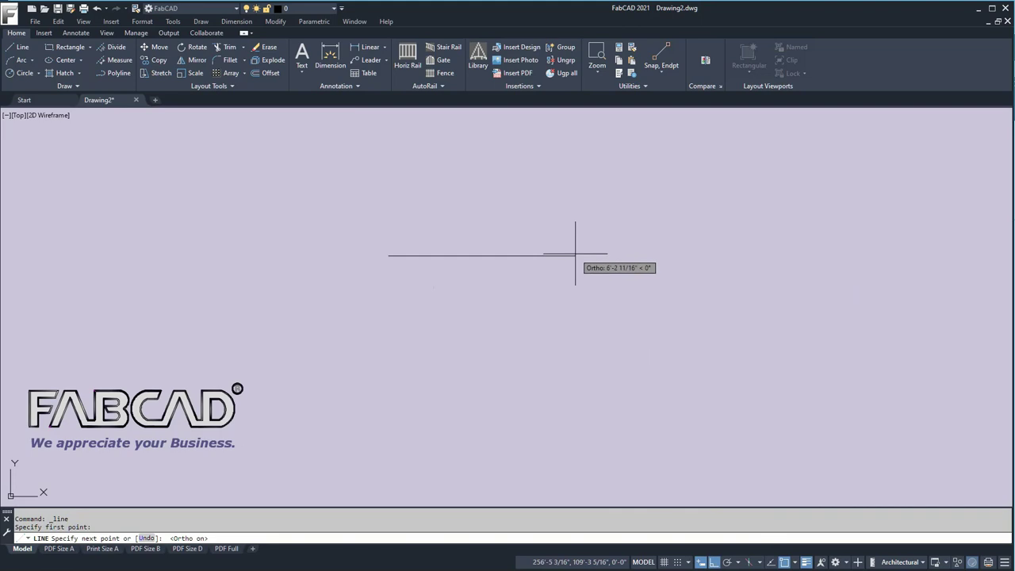
type("56")
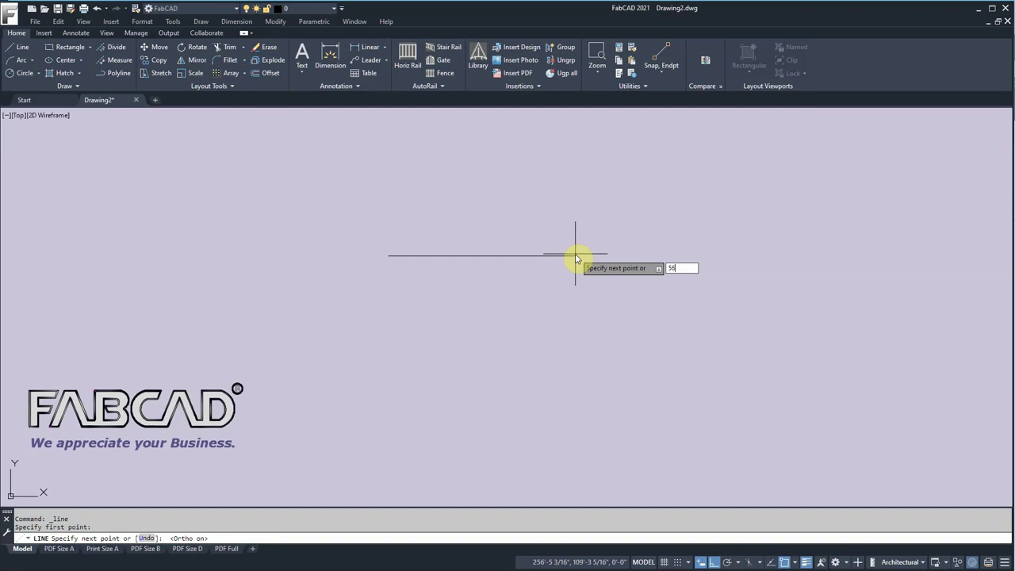
key("Return")
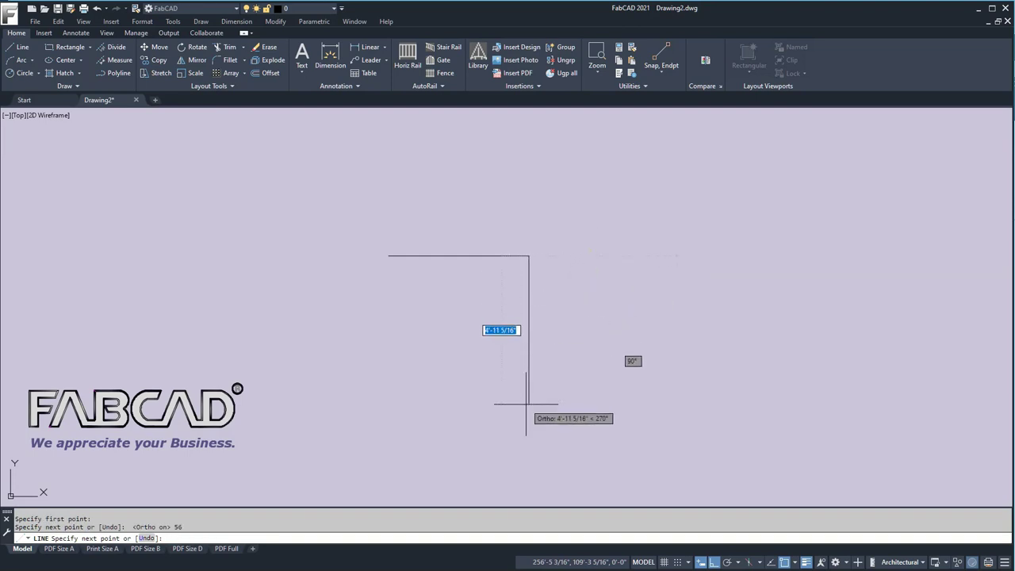
Continue with a 50-inch vertical segment upward from the horizontal line's right end and finish the line
middle_click_drag(544, 192, 539, 354)
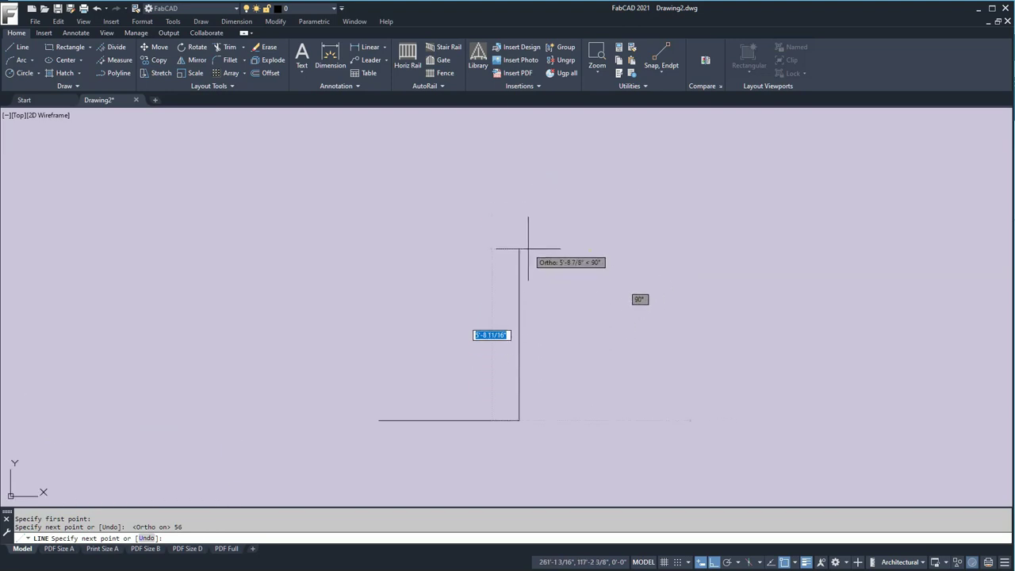
type("5")
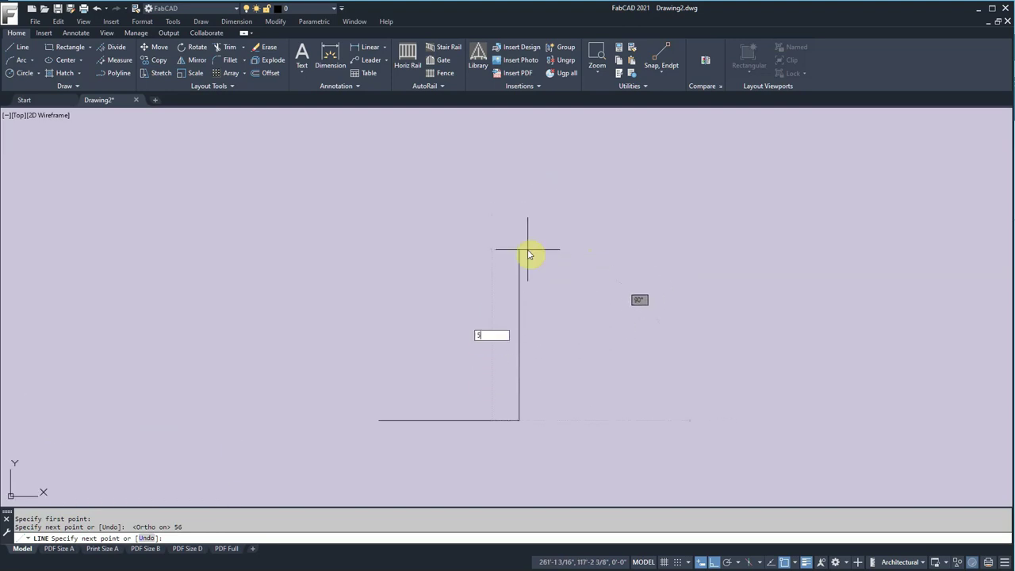
type("0")
key("Return")
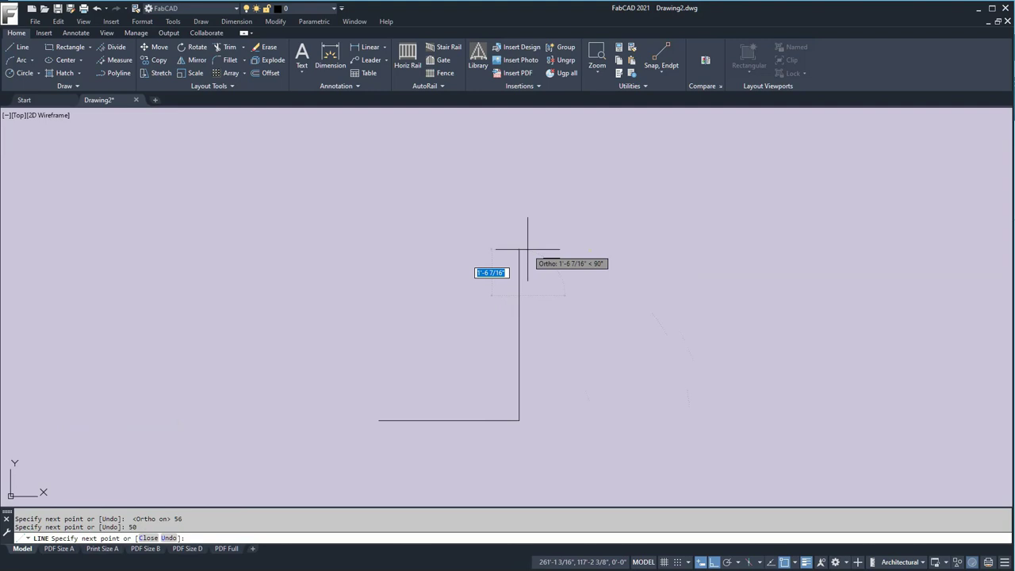
key("Return")
With Ortho off, draw a separate sloped line 88 inches long at 36 degrees, to the right of the L-shaped lines
scroll(526, 334, "down", 2)
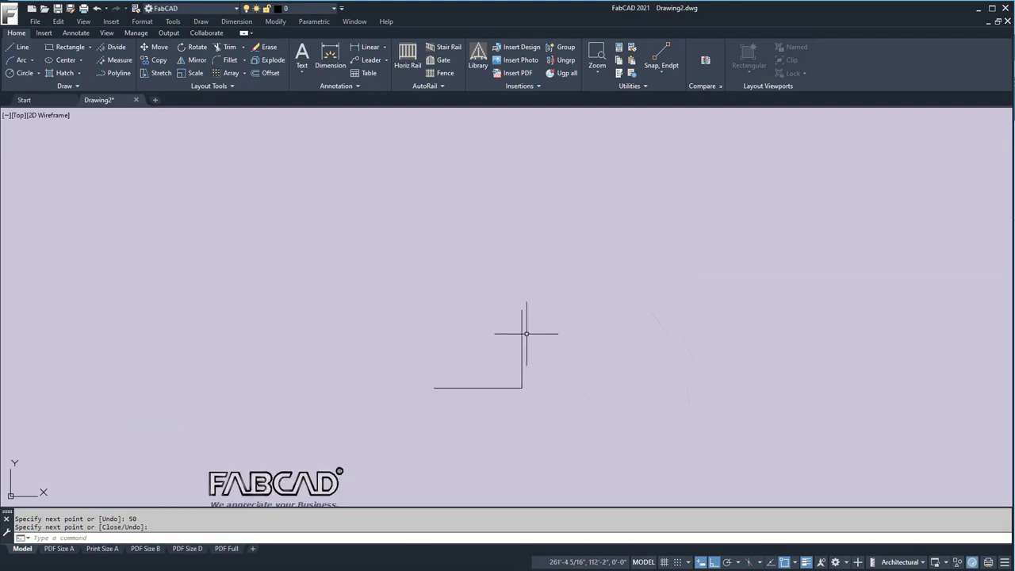
scroll(526, 333, "up", 2)
scroll(526, 334, "down", 2)
middle_click_drag(526, 334, 526, 189)
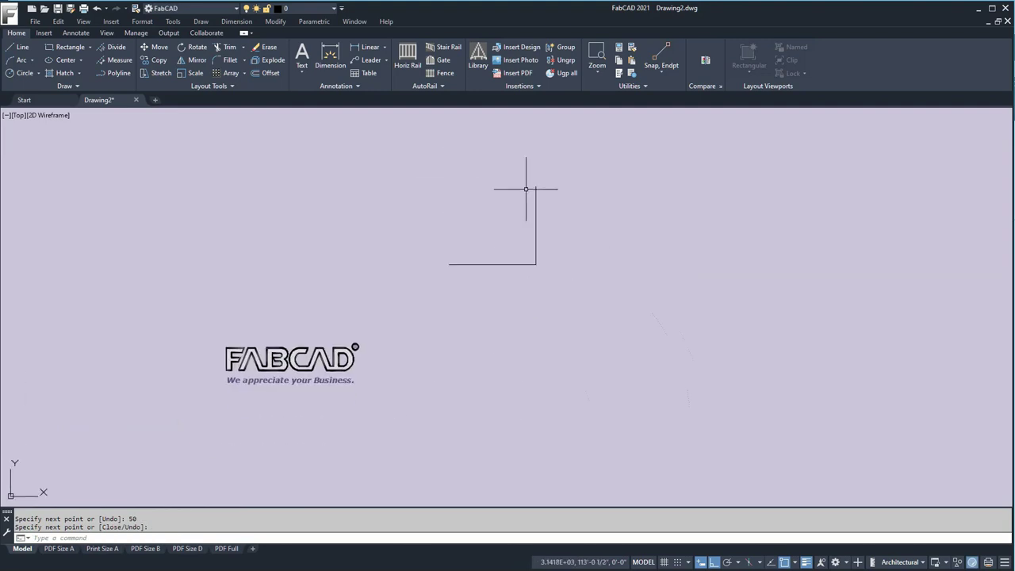
middle_click_drag(625, 272, 530, 276)
scroll(531, 277, "down", 4)
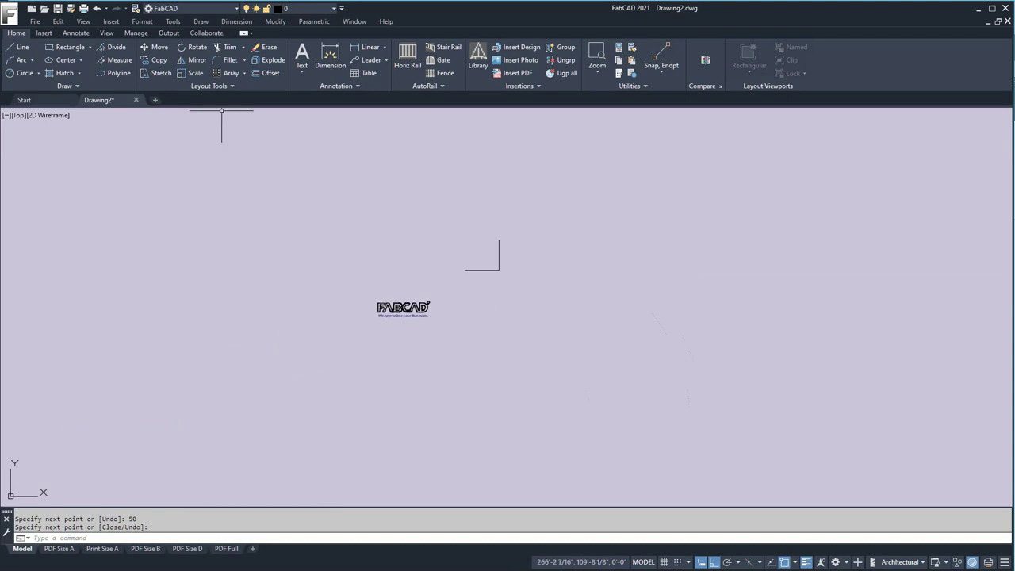
left_click(20, 46)
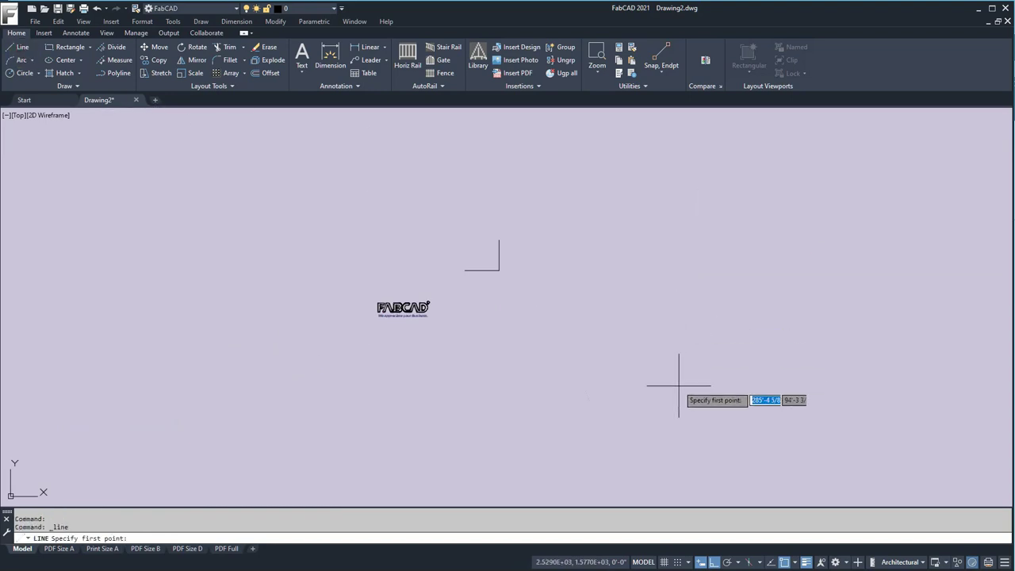
left_click(702, 562)
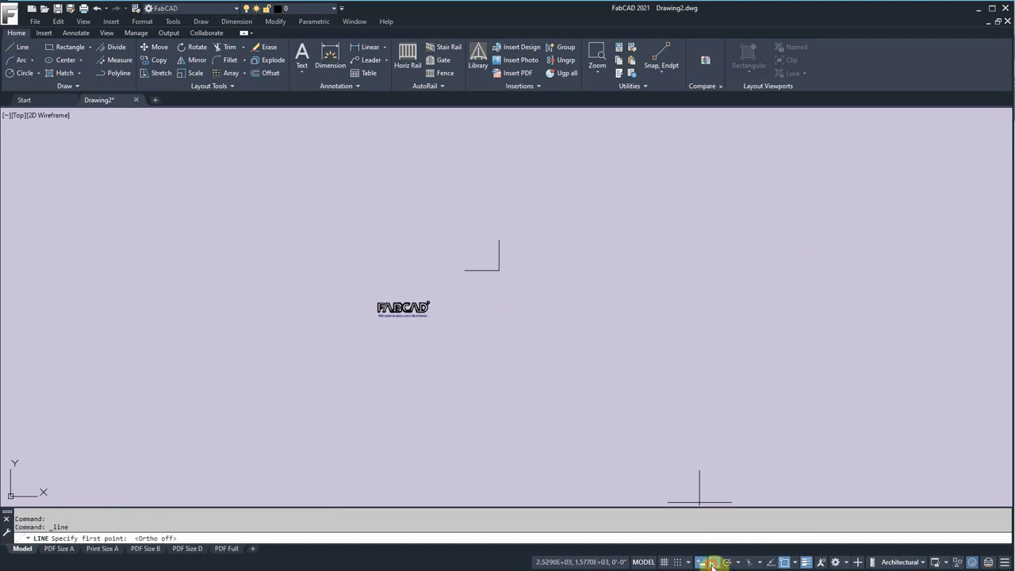
left_click(592, 320)
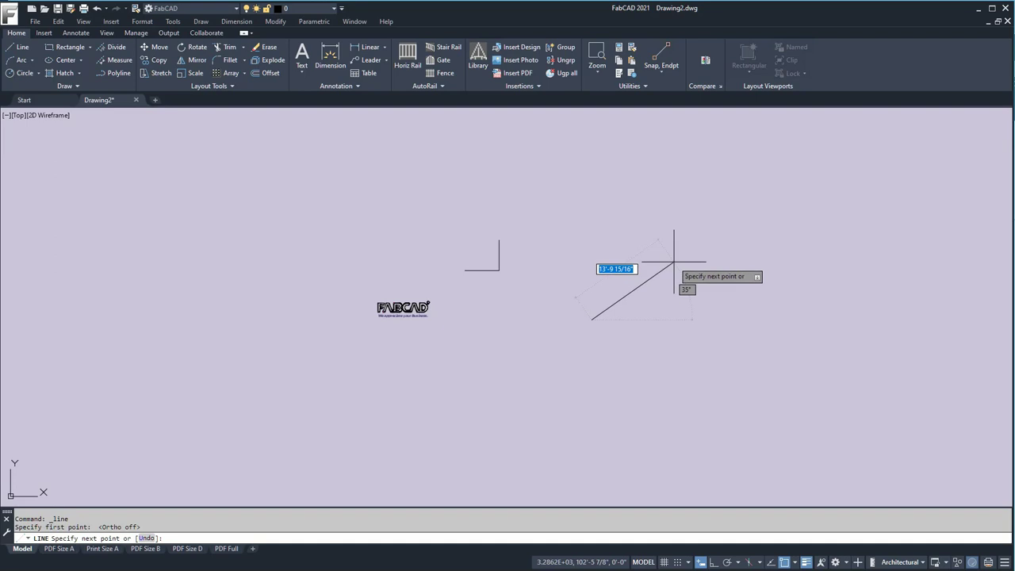
type("88")
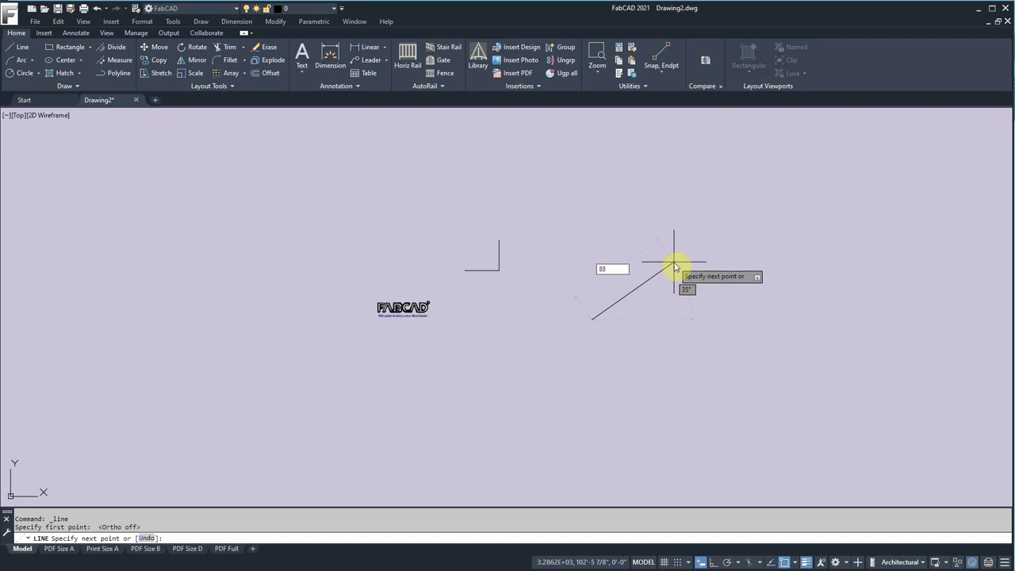
key("Tab")
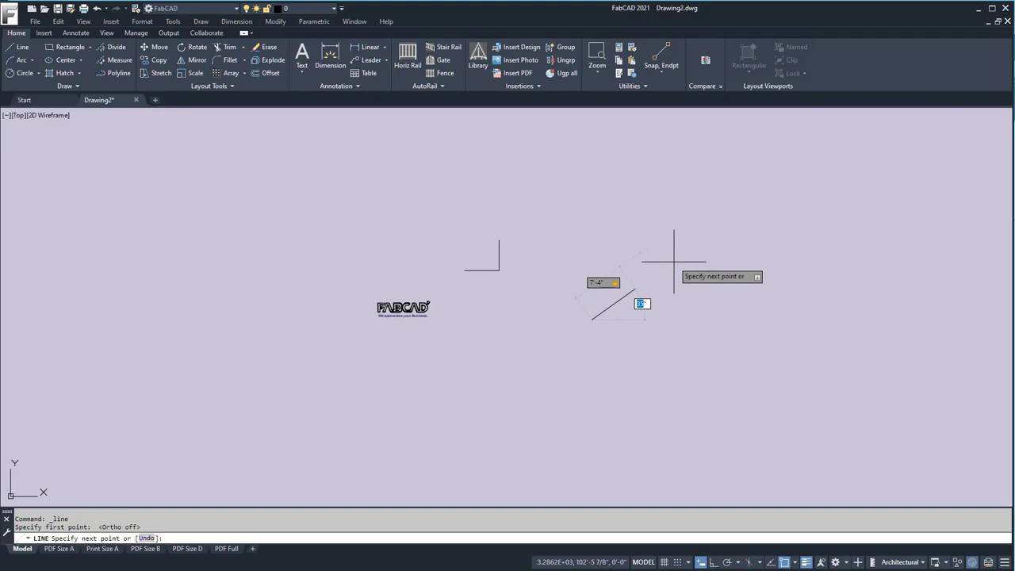
type("36")
key("Return")
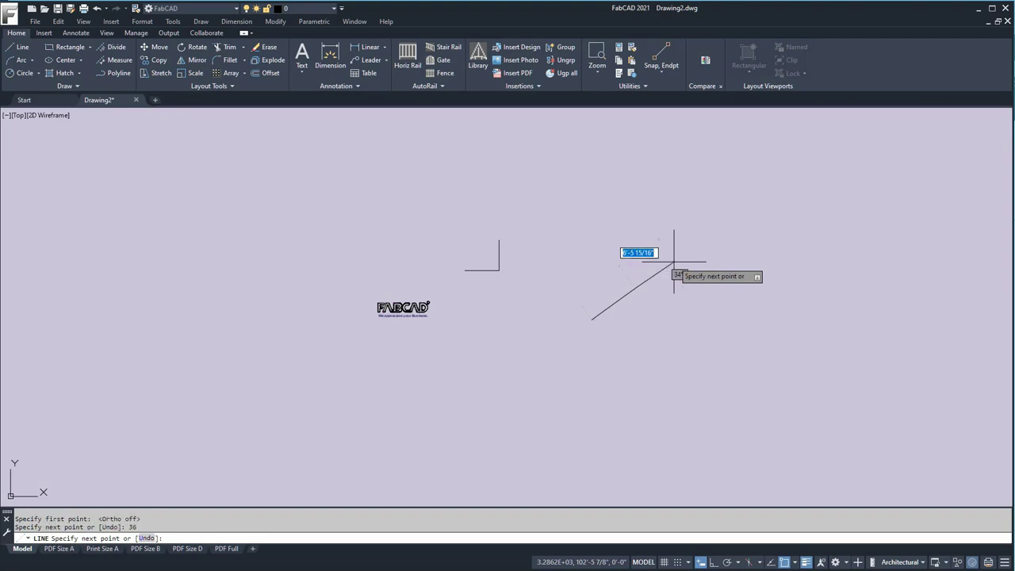
key("Return")
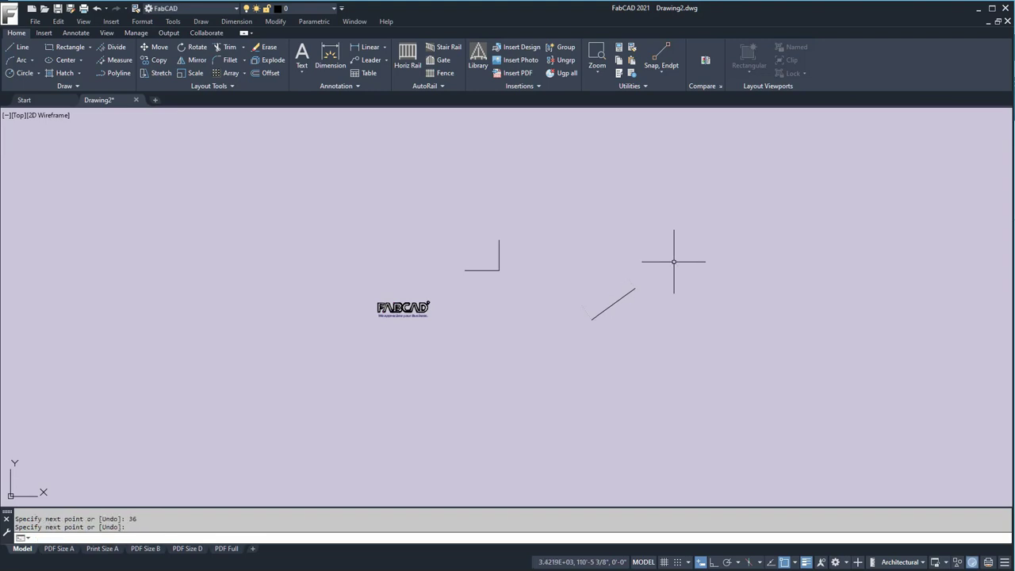
Add an aligned dimension to the sloped line, placed just above it, and check its text
scroll(600, 310, "up", 5)
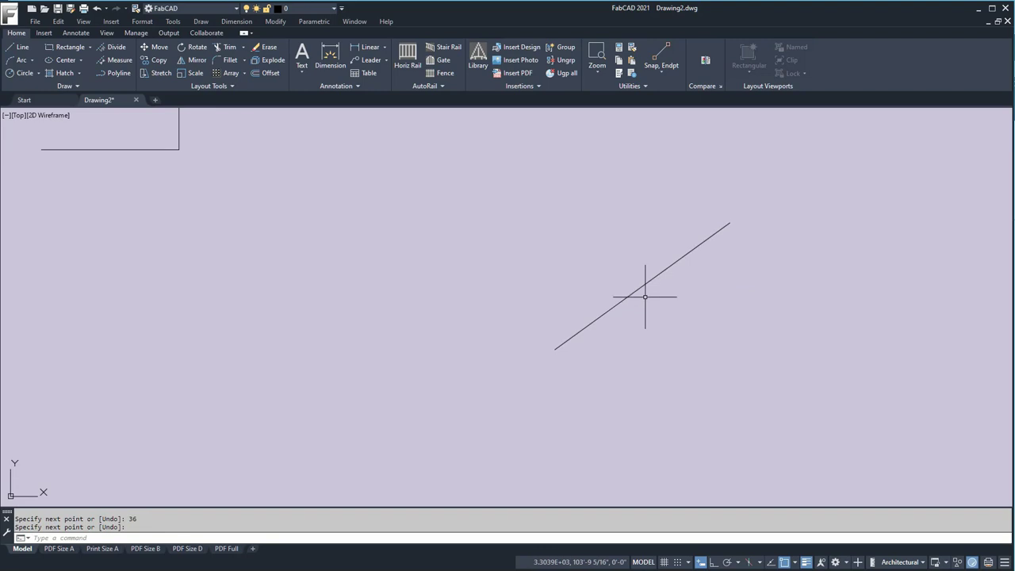
scroll(656, 288, "down", 2)
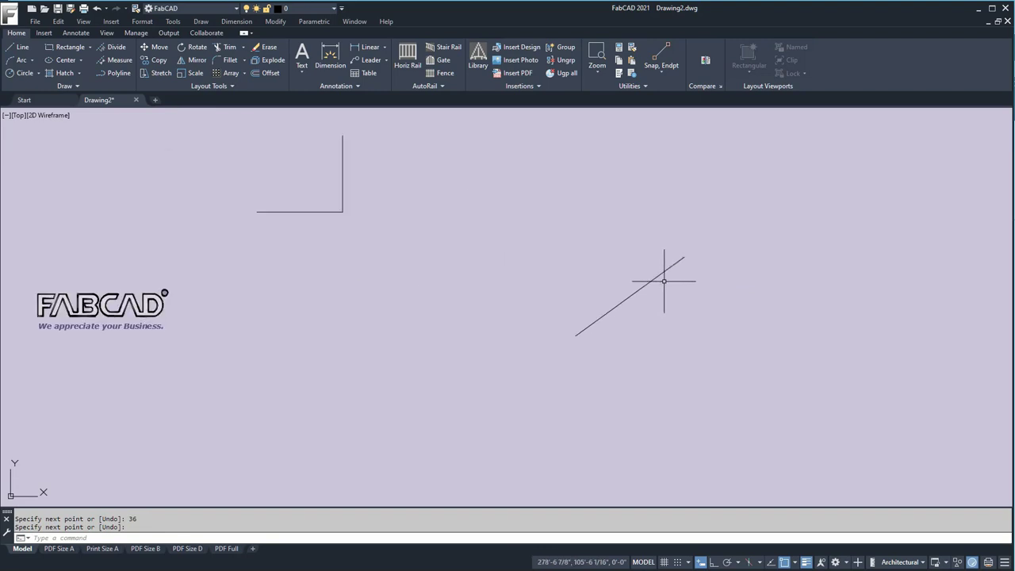
left_click(385, 50)
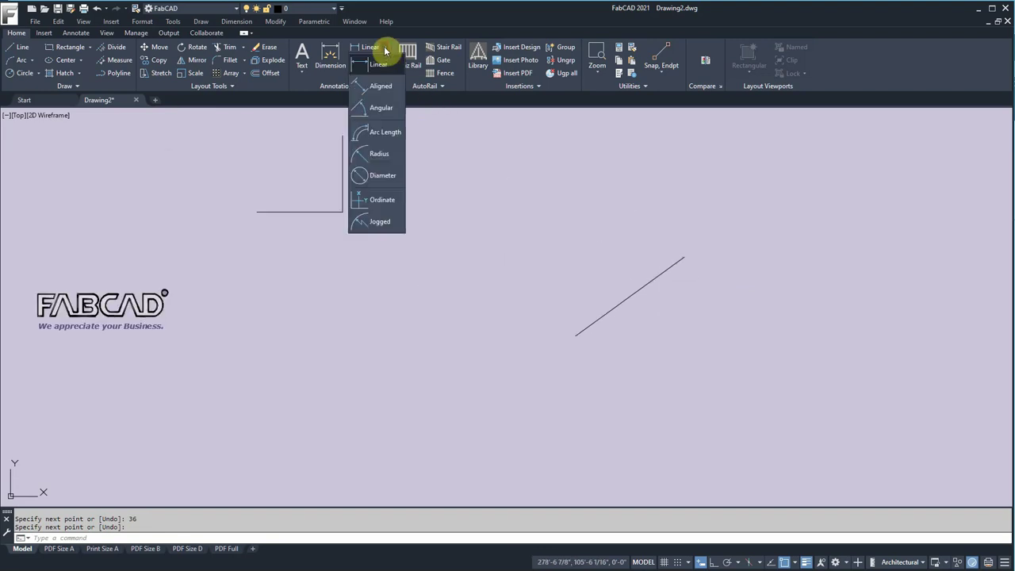
left_click(380, 97)
key("Return")
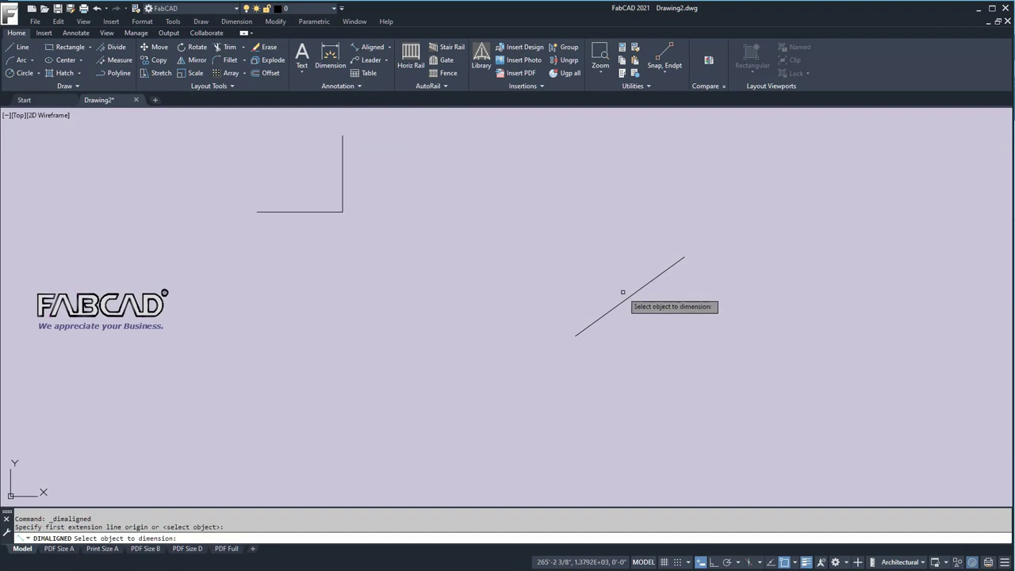
left_click(628, 295)
left_click(616, 283)
scroll(619, 283, "up", 8)
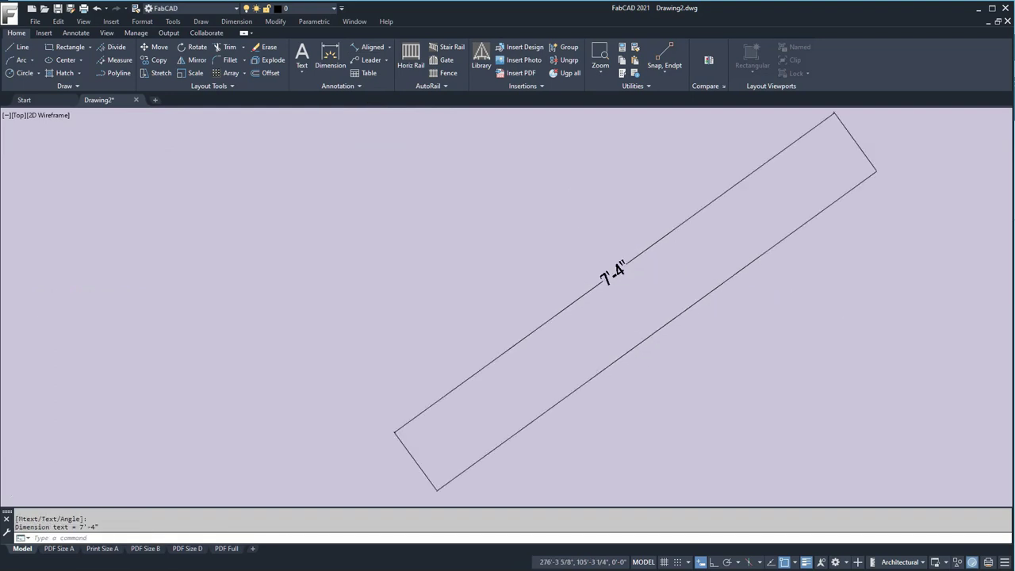
scroll(619, 283, "up", 5)
scroll(616, 270, "down", 12)
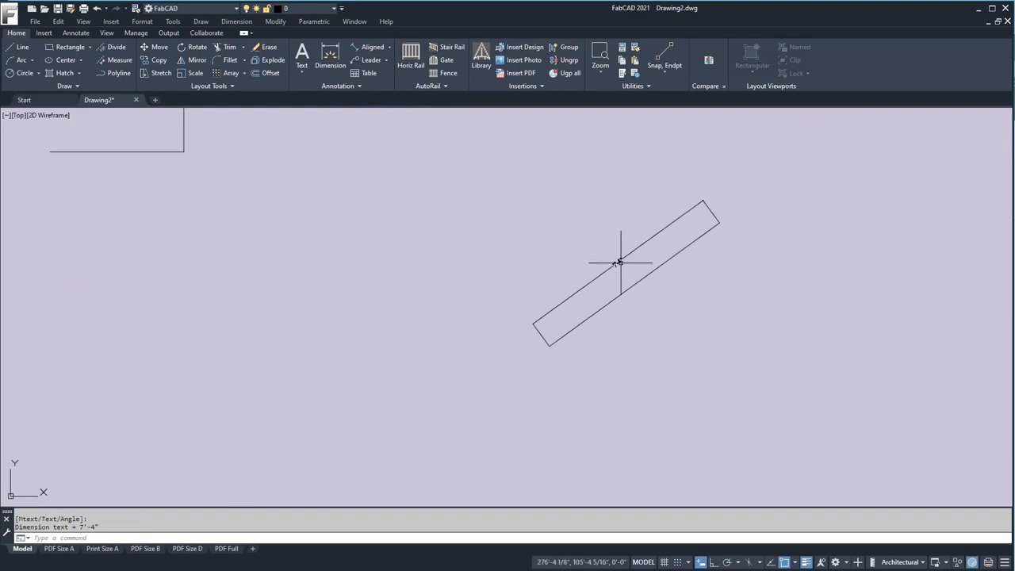
With Ortho on, draw a horizontal reference line to the right from the sloped line's lower endpoint
left_click(20, 48)
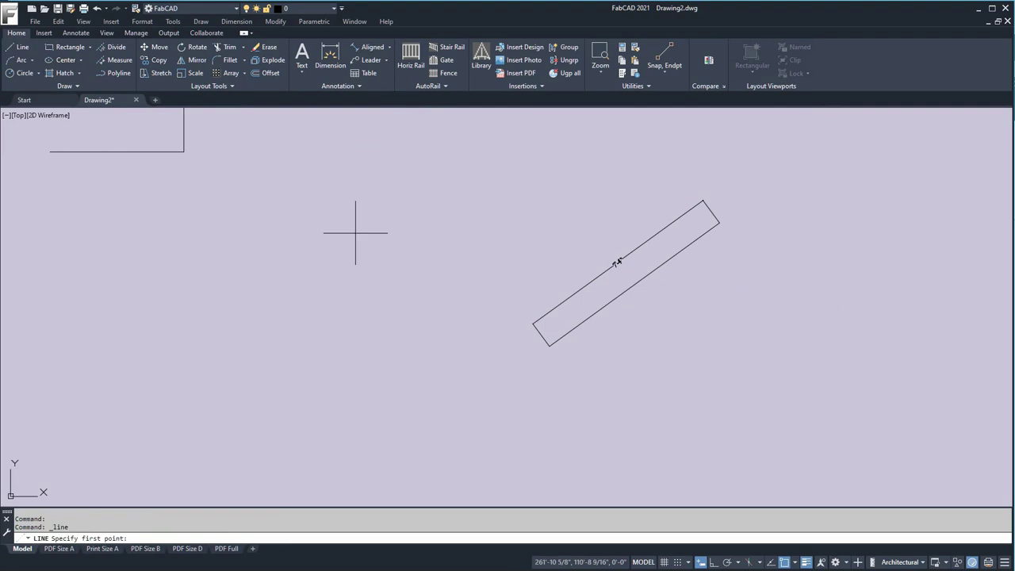
left_click(549, 346)
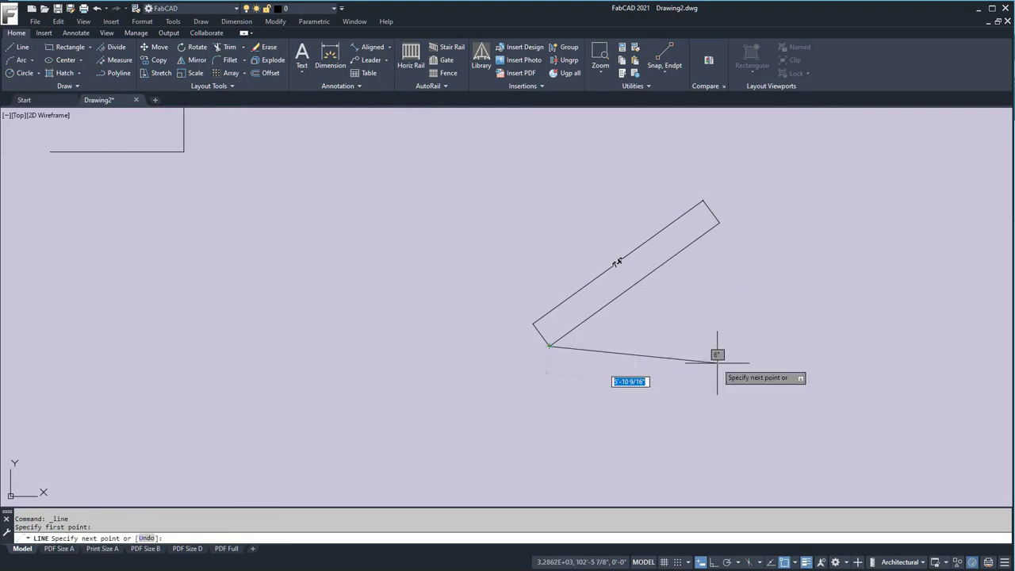
left_click(714, 562)
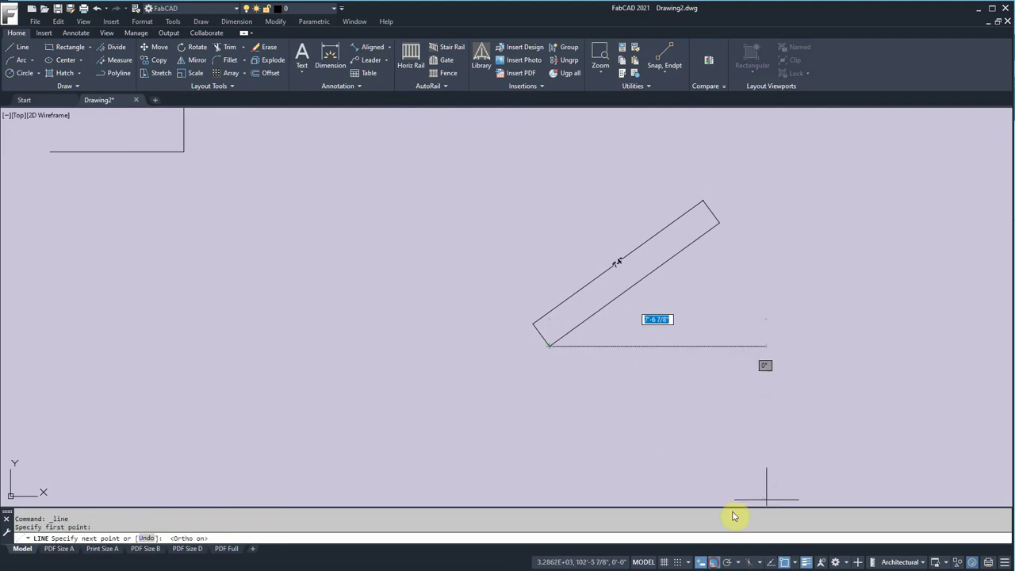
left_click(670, 345)
key("Return")
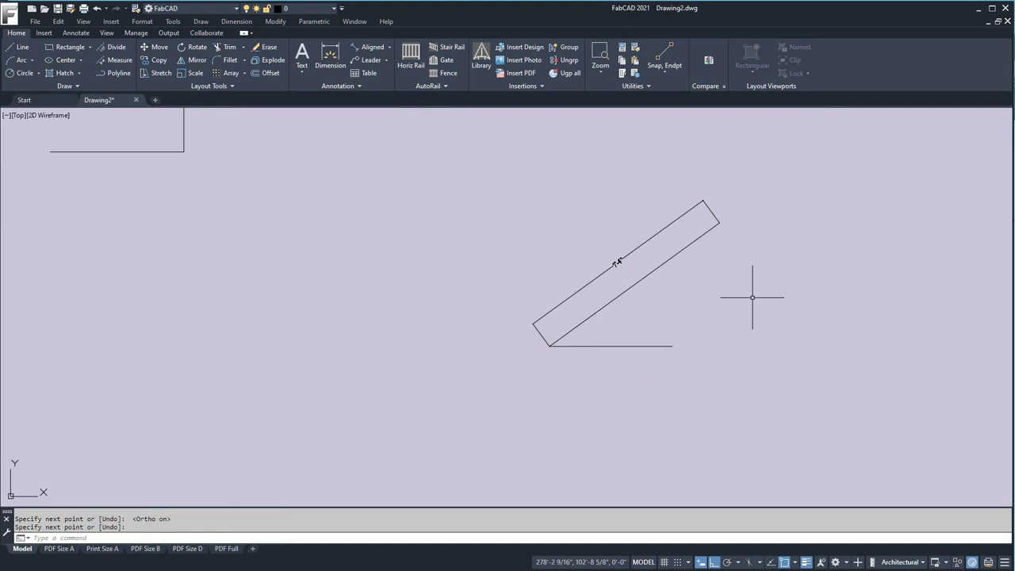
Add an angular dimension between the sloped line and the horizontal reference line, and check its text
left_click(389, 47)
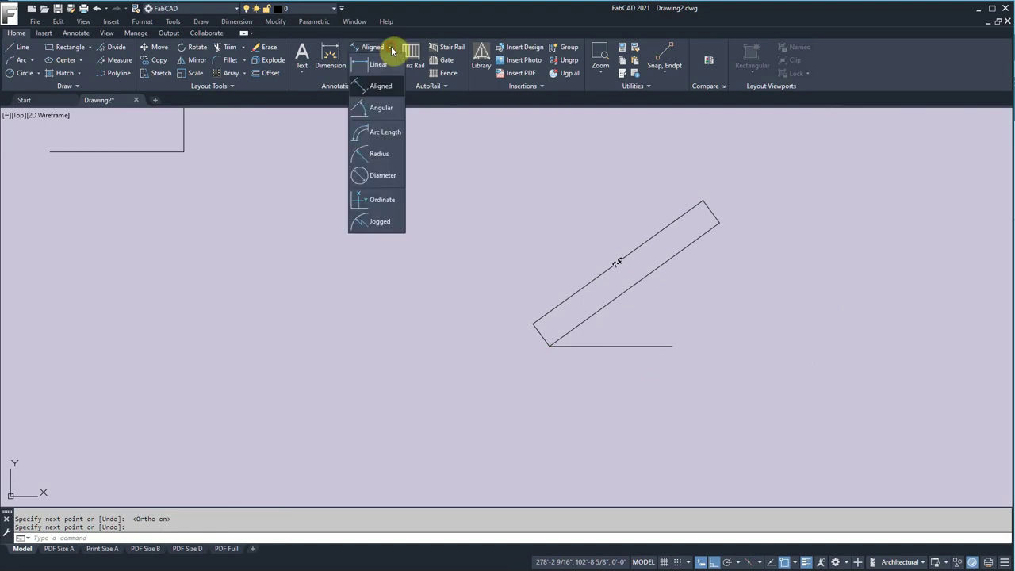
left_click(370, 107)
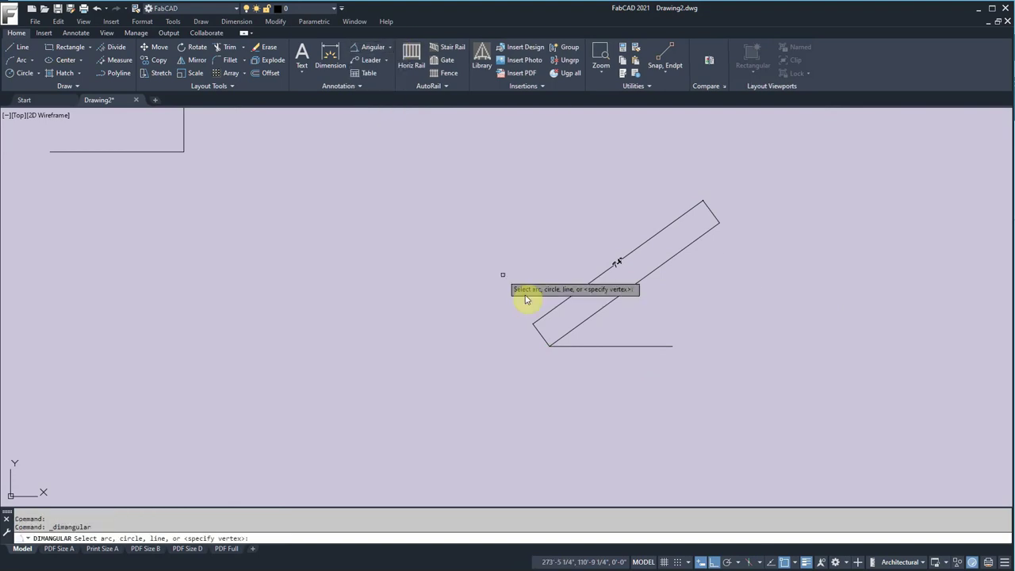
left_click(586, 319)
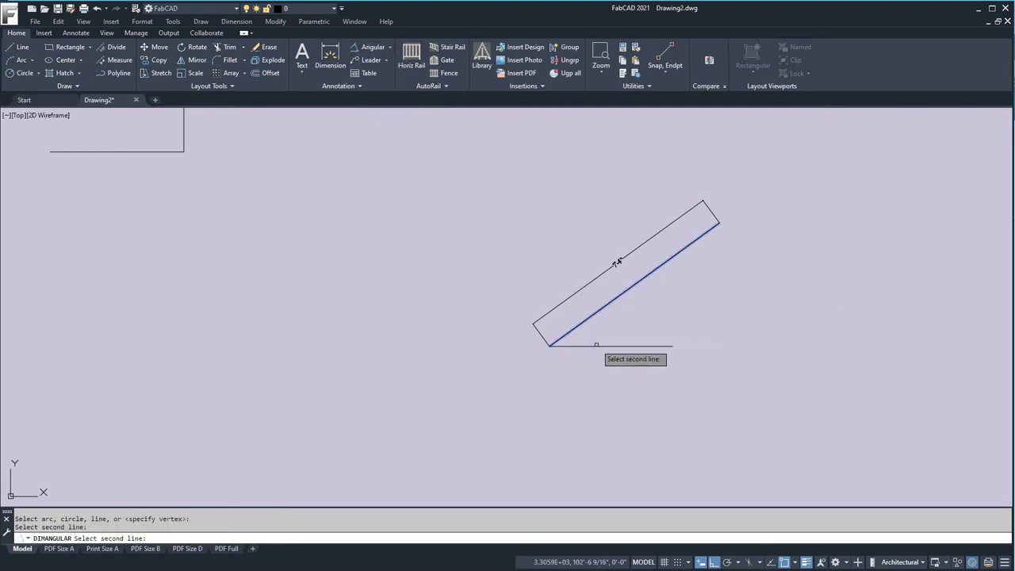
left_click(596, 345)
scroll(607, 329, "up", 5)
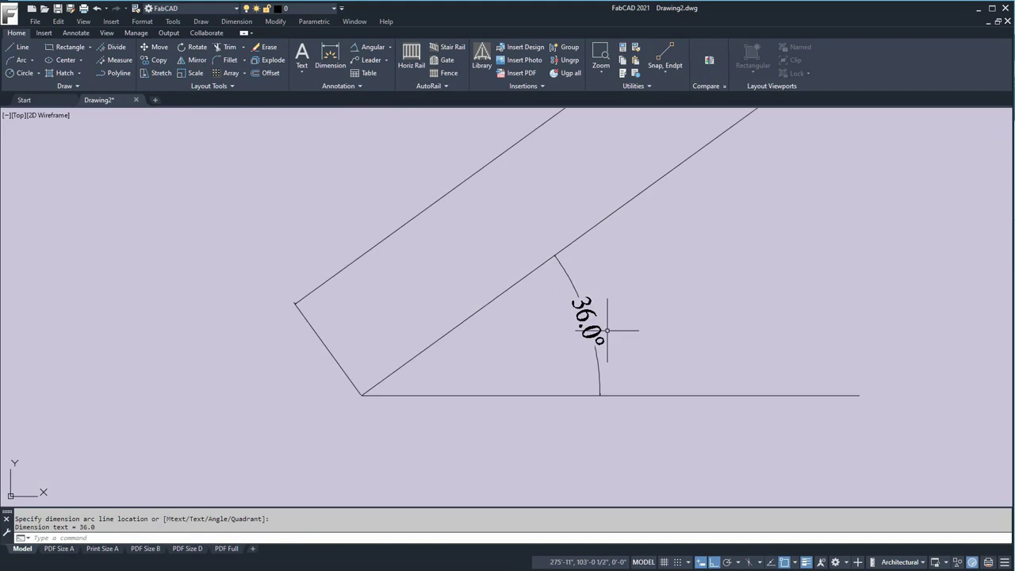
scroll(640, 322, "down", 10)
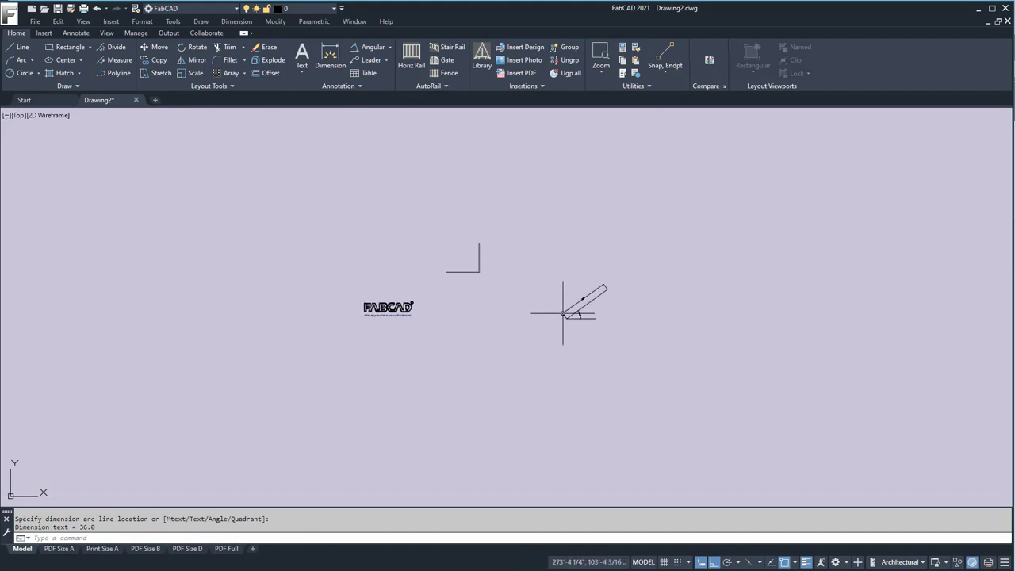
Draw a rectangle to the right of the sloped line using the Dimensions option, with length 45 and width 60 inches
mouse_move(503, 301)
middle_mouse_down()
mouse_move(523, 284)
mouse_move(469, 317)
middle_mouse_up()
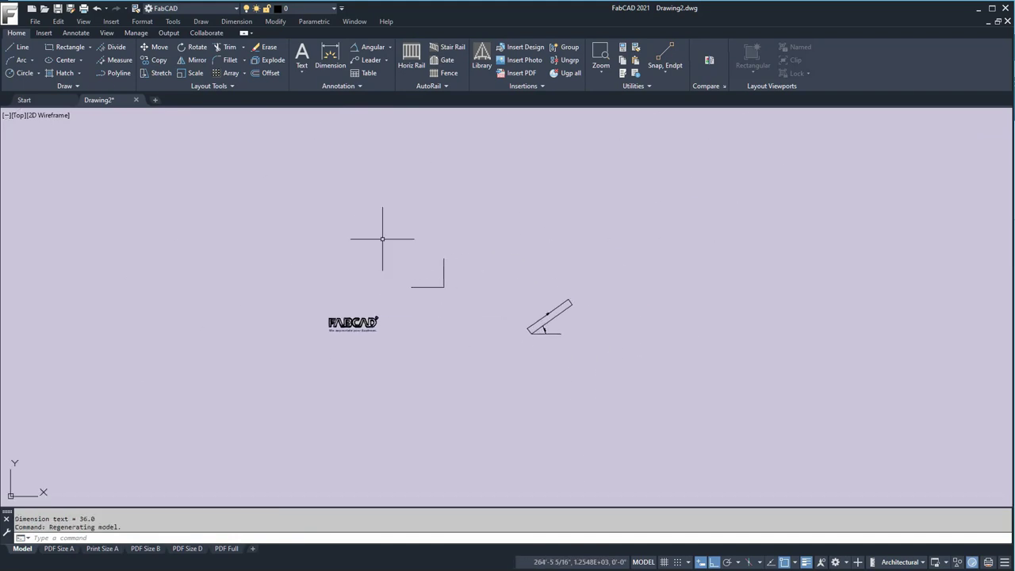
mouse_move(93, 104)
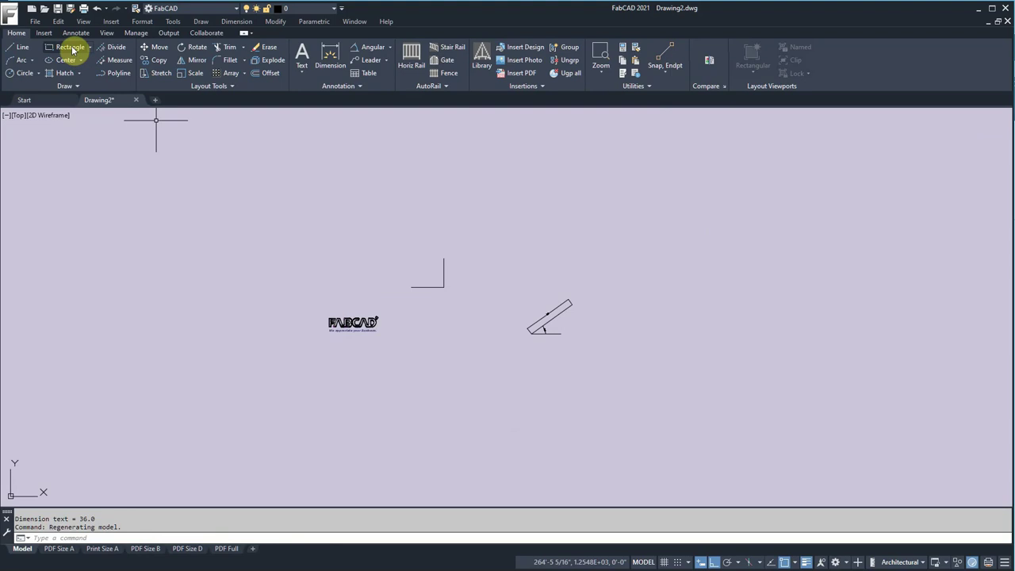
left_click(71, 49)
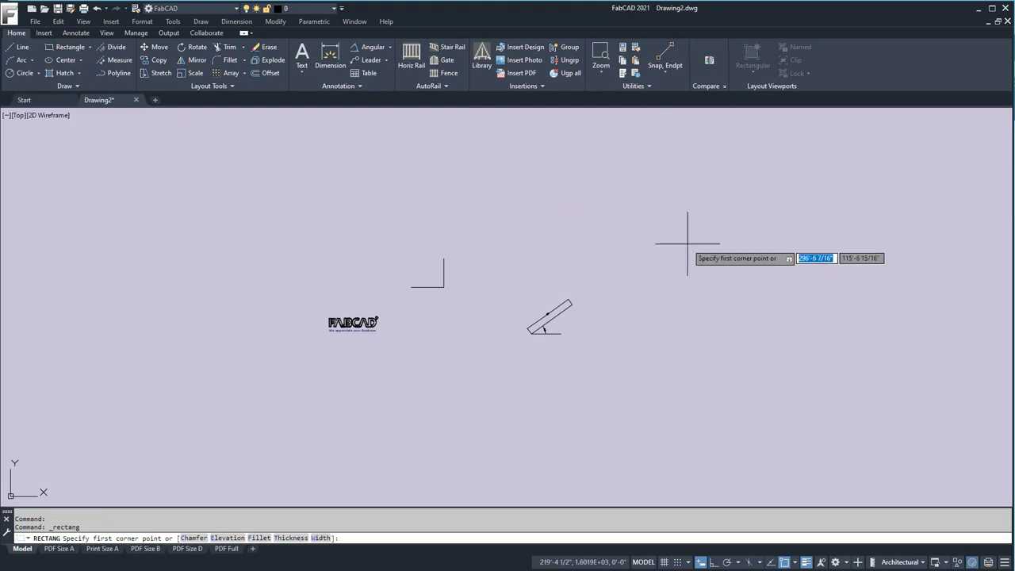
left_click(647, 343)
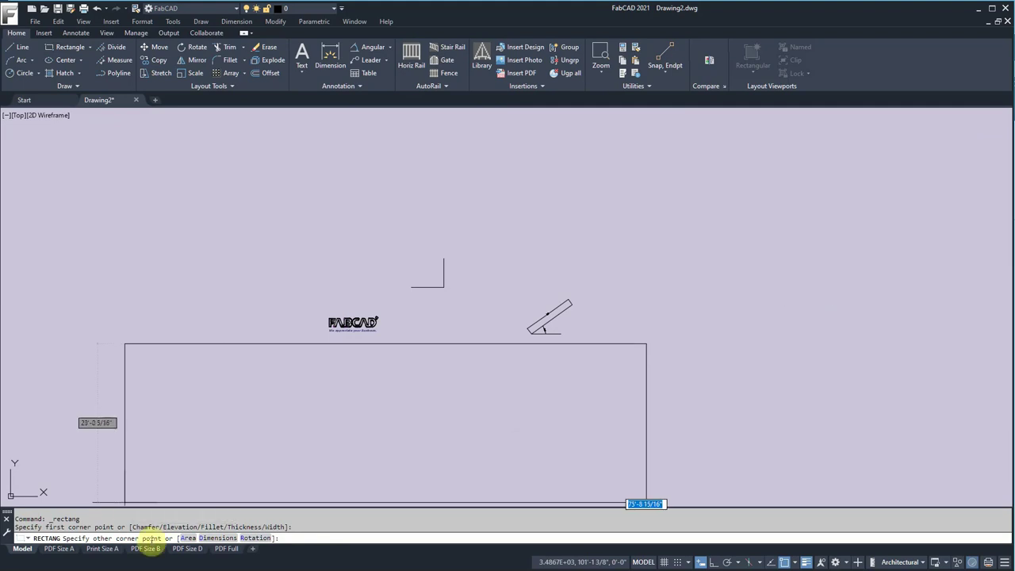
left_click(219, 539)
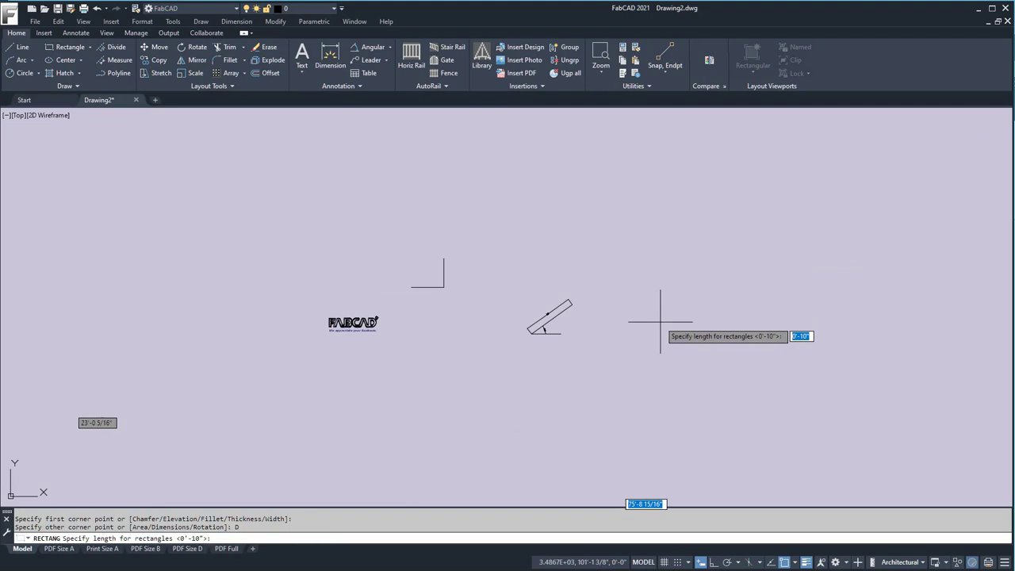
type("45")
key("Return")
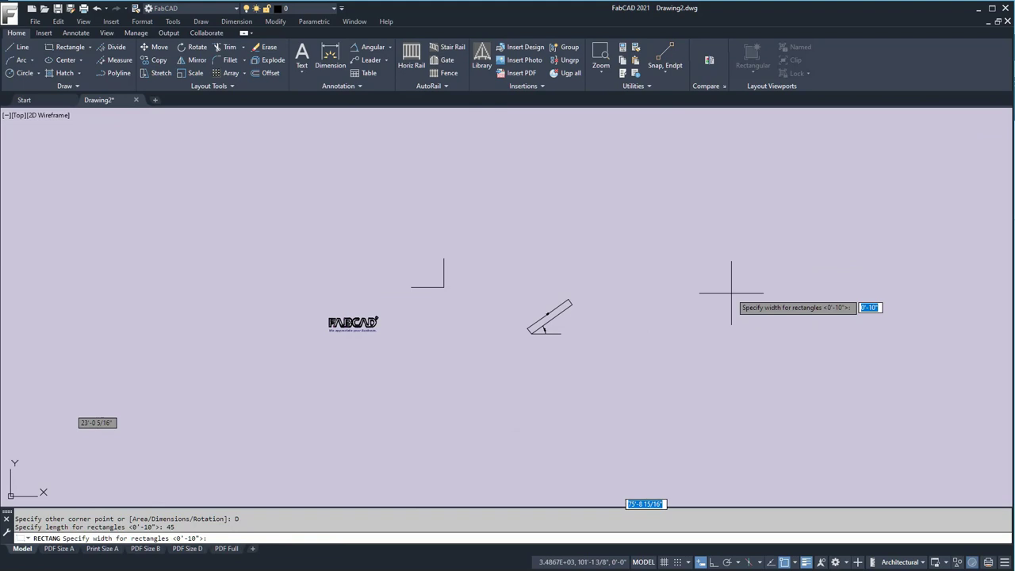
type("60")
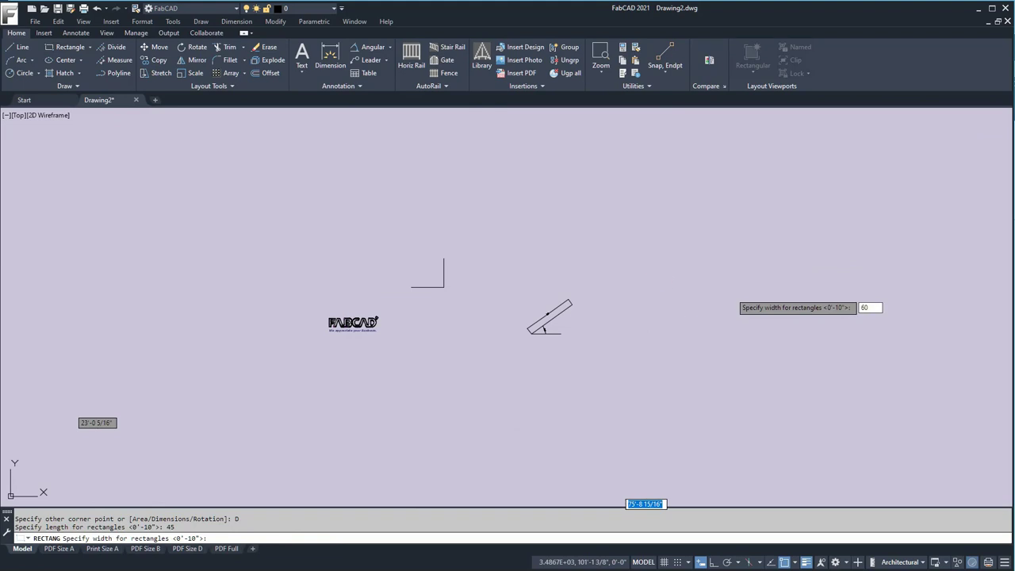
key("Return")
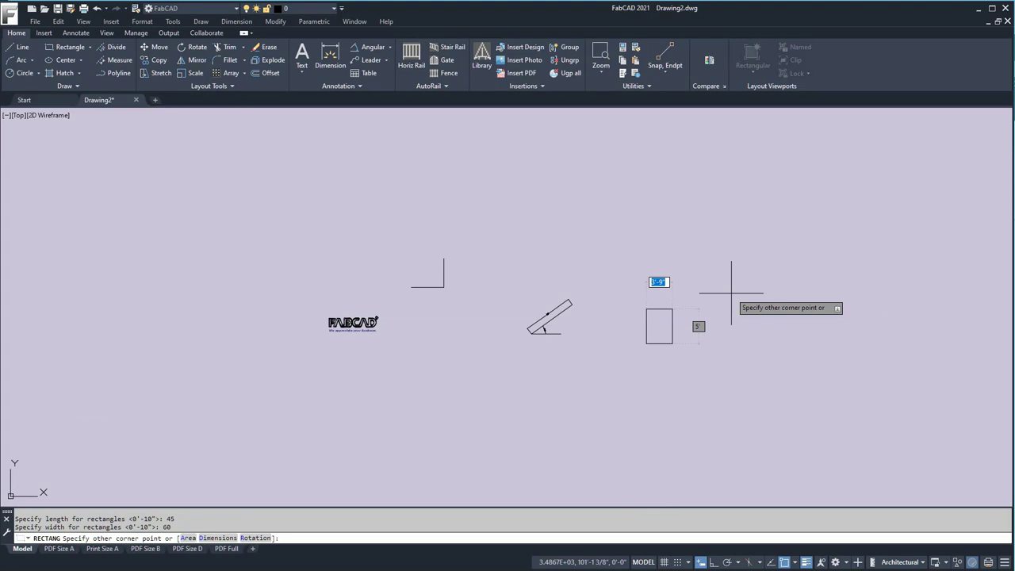
key("Return")
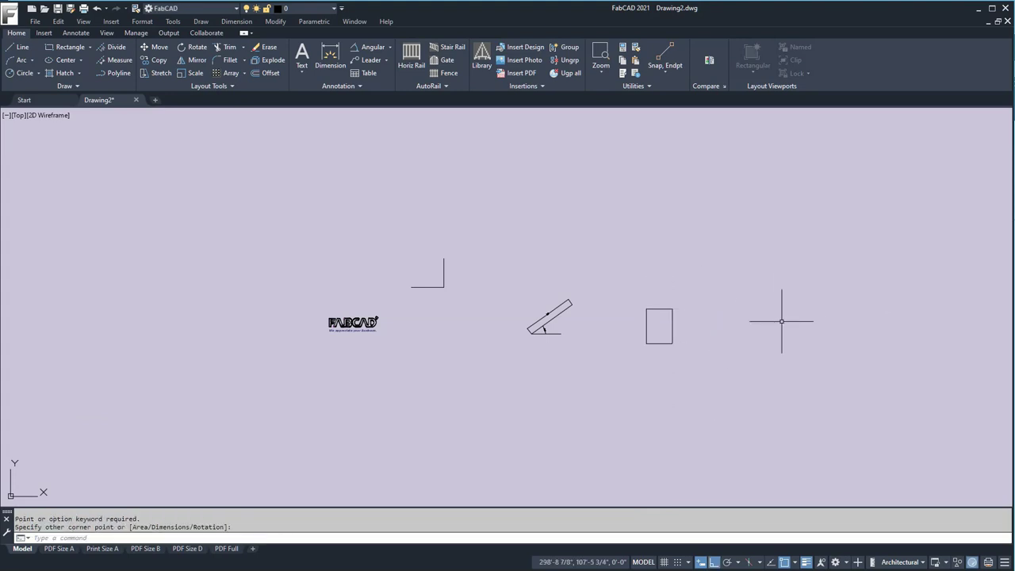
scroll(662, 337, "up", 6)
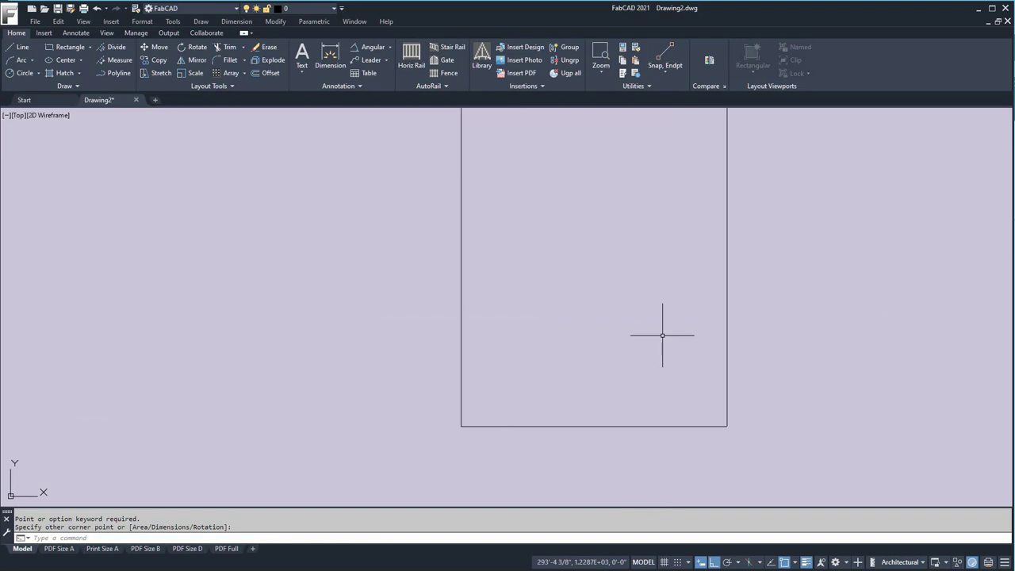
scroll(662, 335, "down", 6)
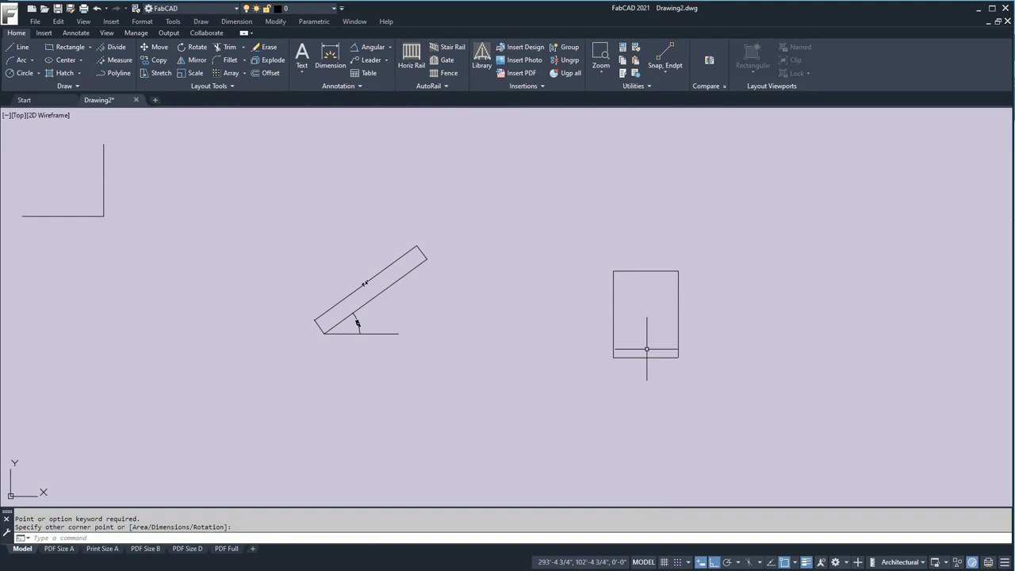
Draw a second rectangle above and left of the first one, 45 inches wide and 78 inches high, using dynamic input
left_click(60, 50)
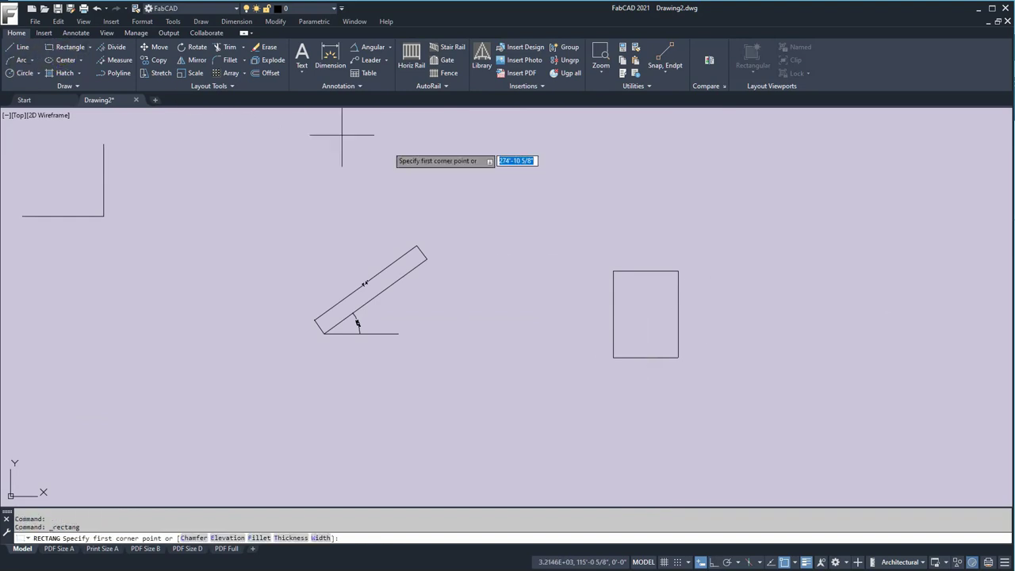
left_click(533, 220)
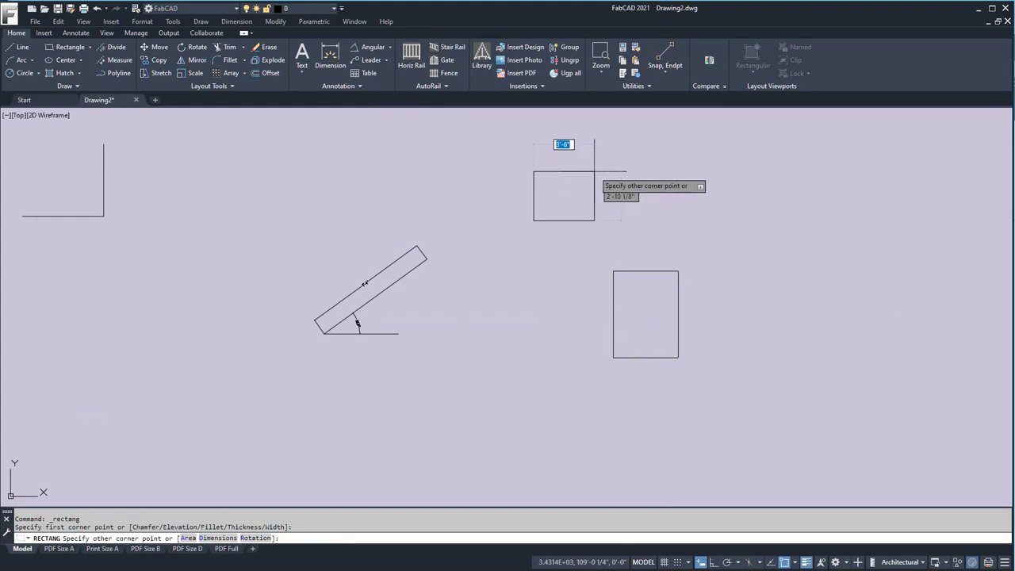
type("4")
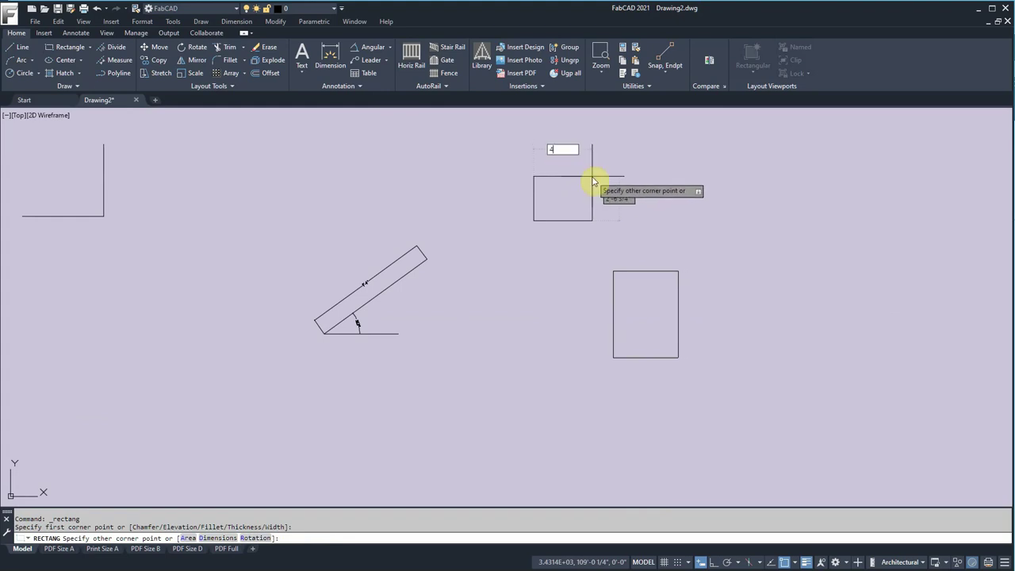
type("5")
key("Tab")
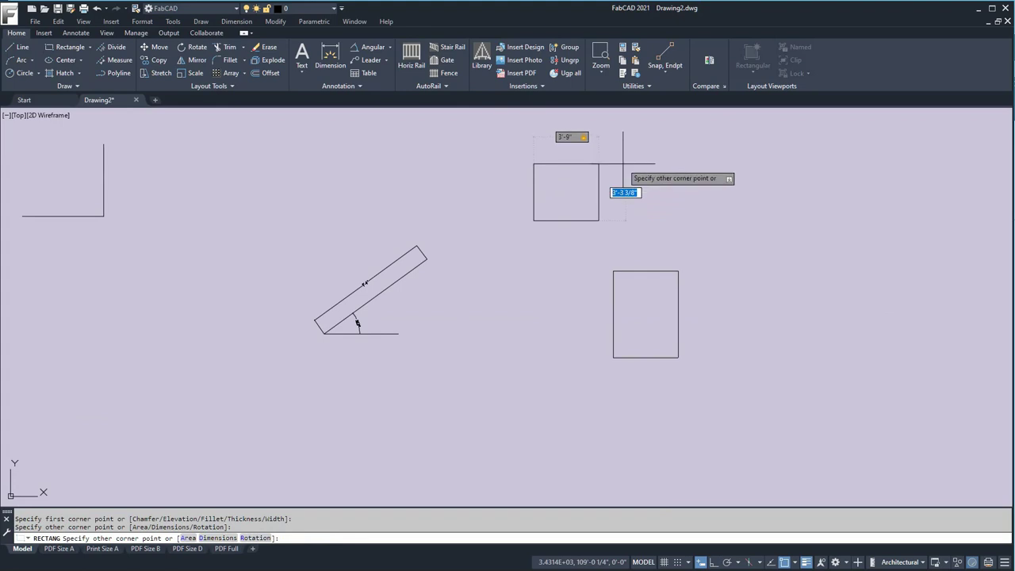
type("78")
key("Return")
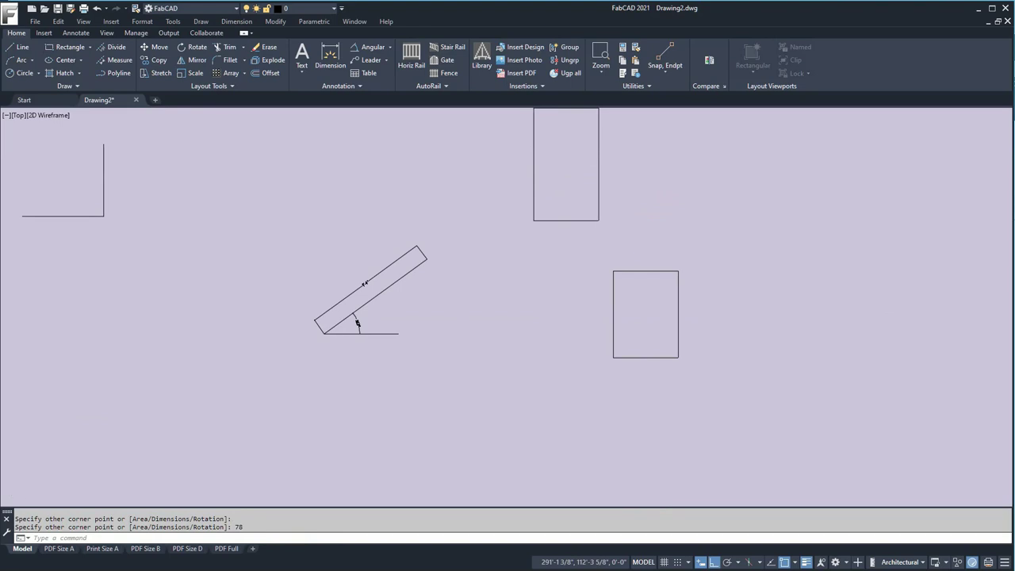
scroll(599, 221, "up", 4)
scroll(573, 233, "down", 6)
middle_click_drag(573, 233, 551, 249)
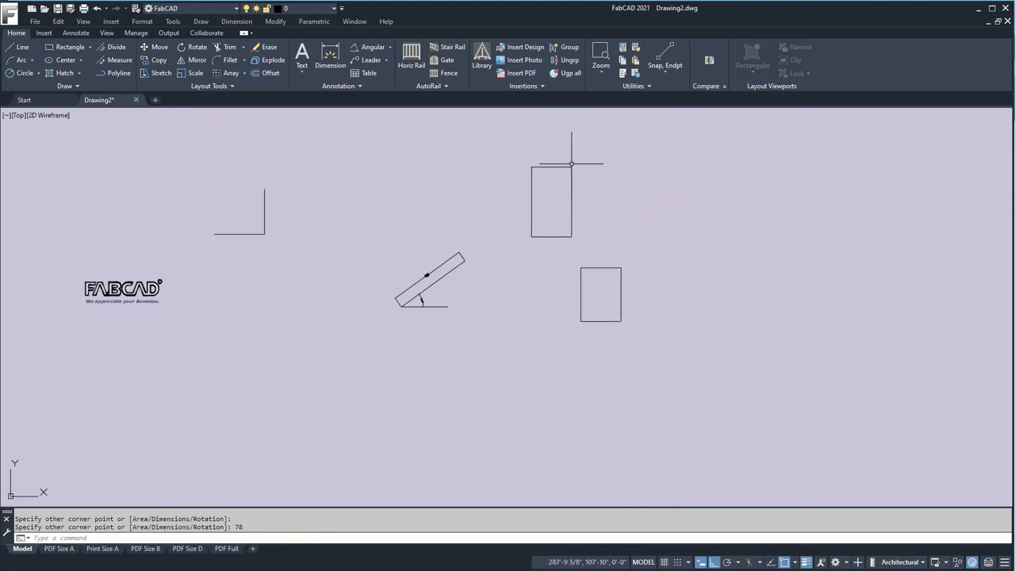
Add a linear dimension just below the bottom edge of the upper rectangle and check its text
left_click(390, 50)
left_click(371, 108)
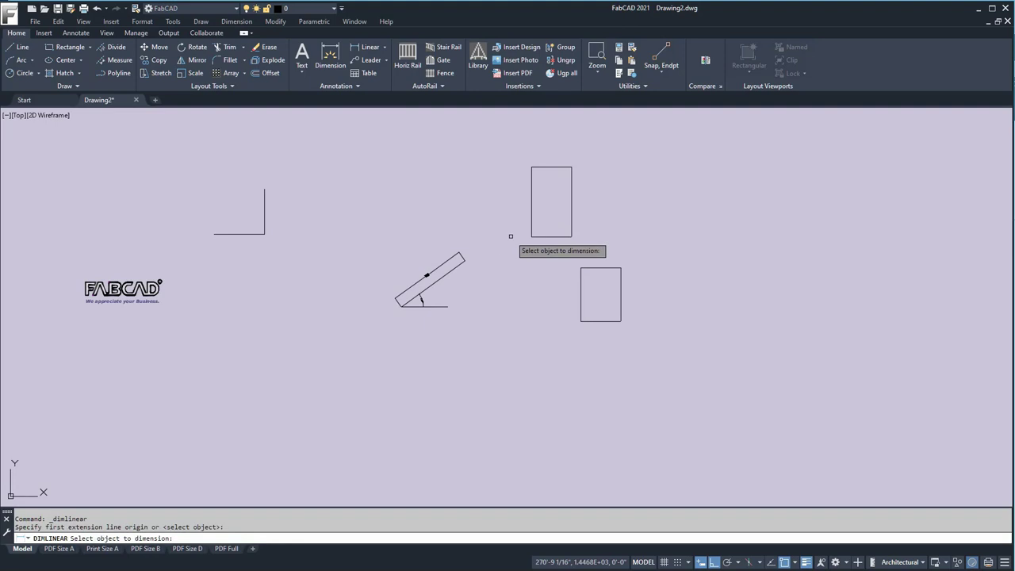
left_click(542, 236)
left_click(556, 245)
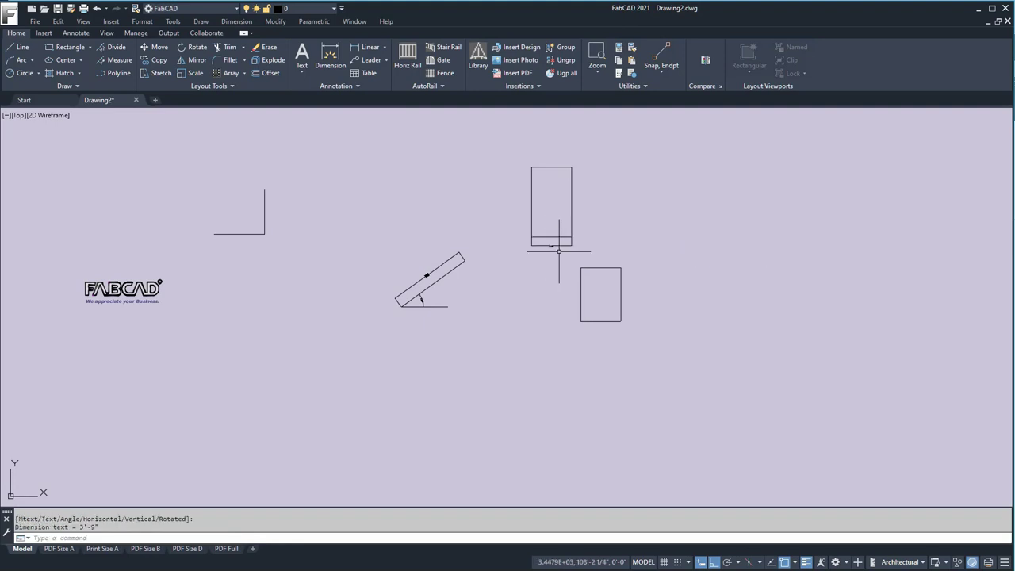
scroll(559, 252, "up", 8)
scroll(503, 197, "down", 2)
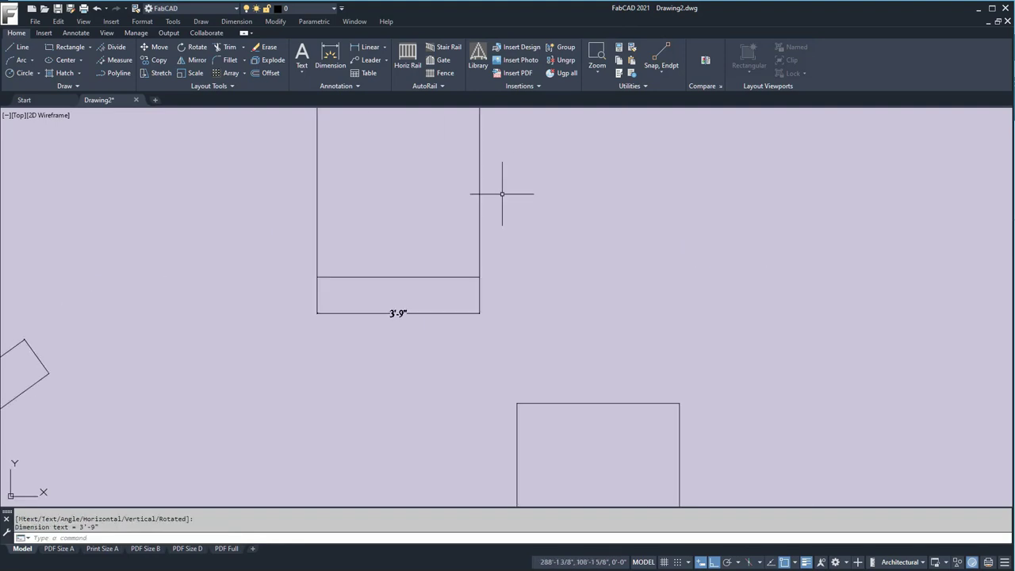
Add a linear dimension along the right side of the upper rectangle and check its text
key("Return")
key("Return")
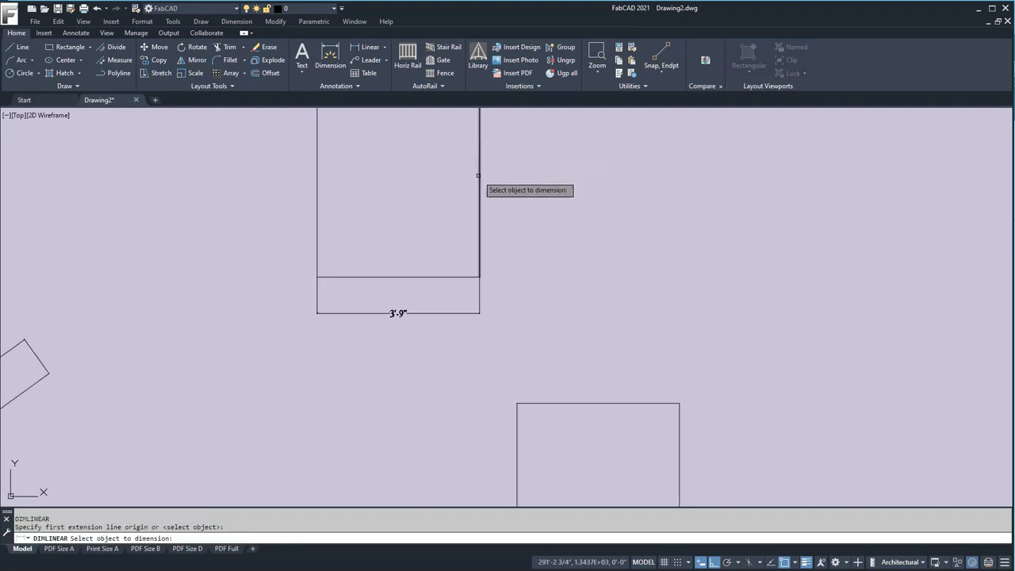
left_click(479, 177)
left_click(511, 182)
scroll(556, 135, "down", 5)
scroll(553, 136, "up", 5)
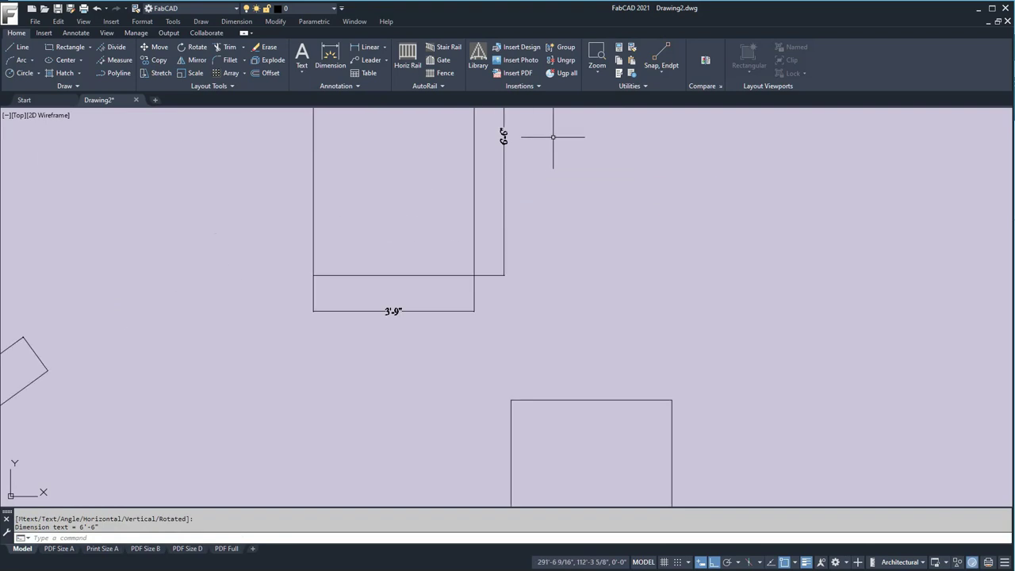
middle_click_drag(550, 138, 542, 224)
scroll(541, 224, "up", 2)
scroll(547, 222, "down", 5)
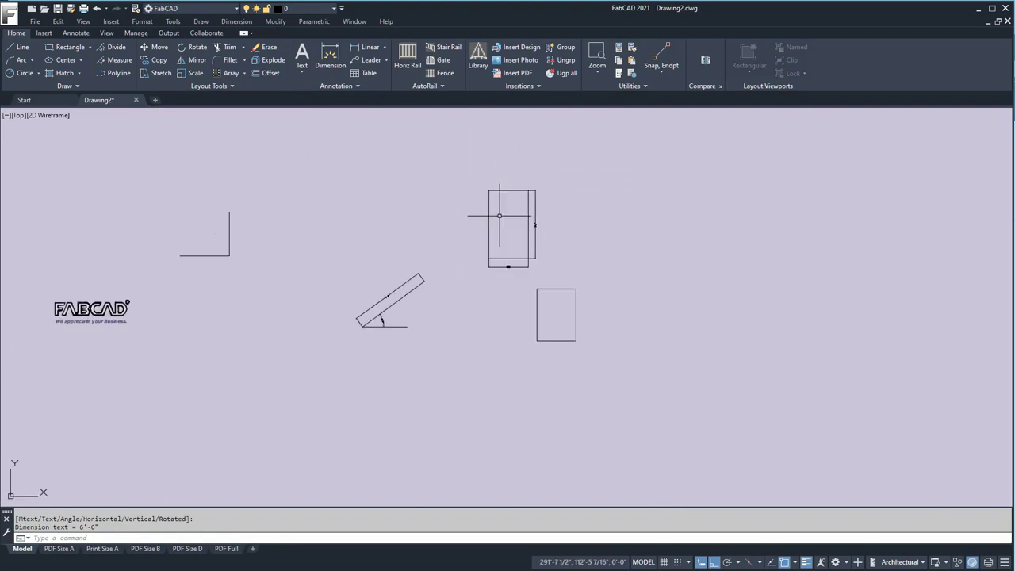
middle_click_drag(545, 202, 625, 193)
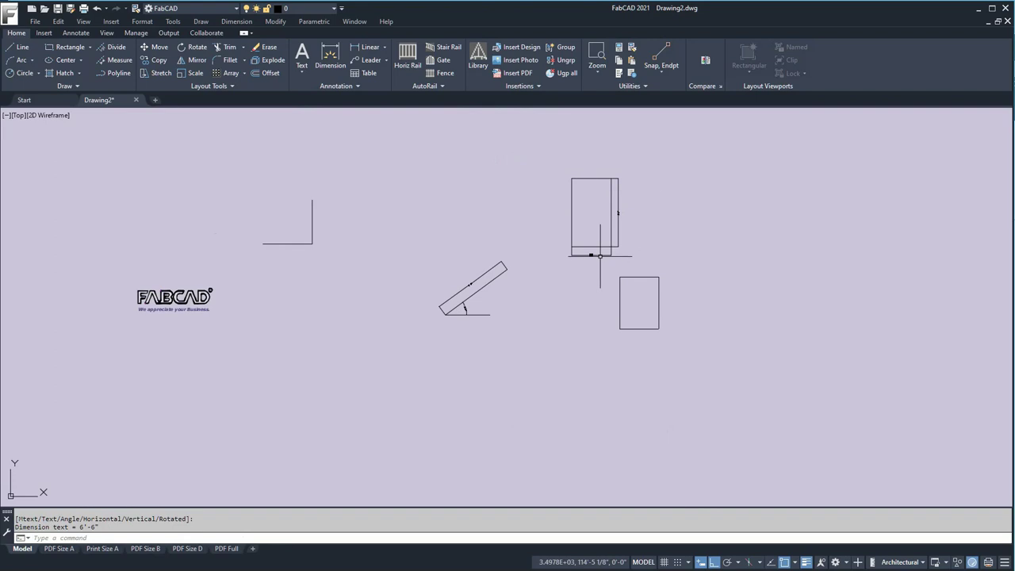
scroll(642, 247, "up", 2)
scroll(498, 285, "down", 2)
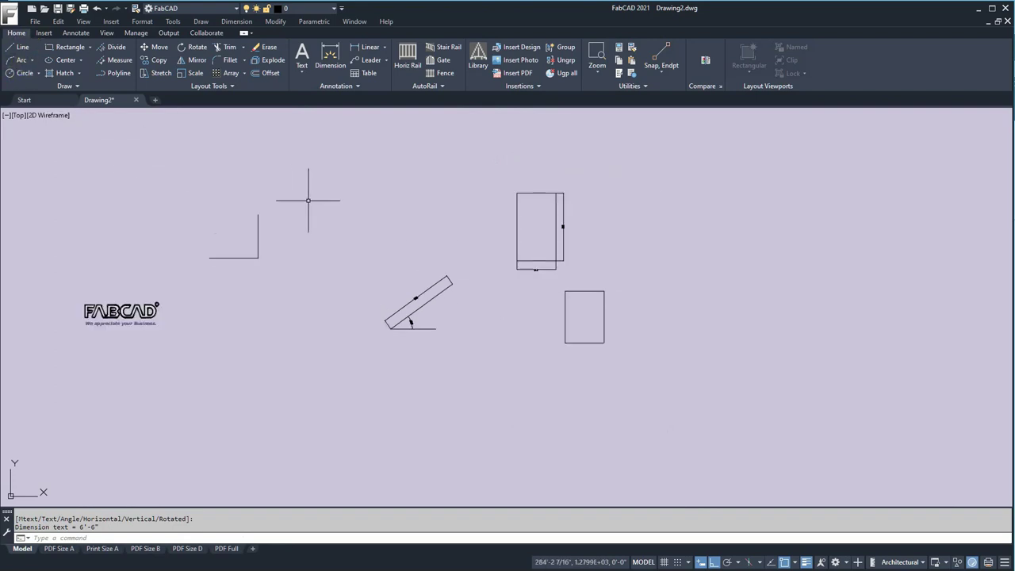
Add a linear dimension just right of the vertical line of the L-shaped lines and check its text
left_click(19, 47)
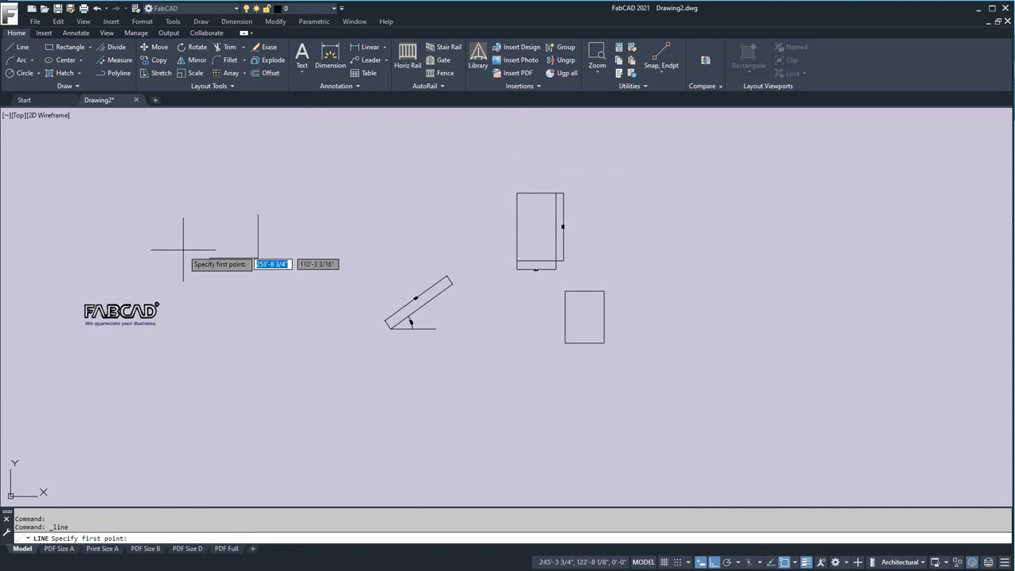
key("Escape")
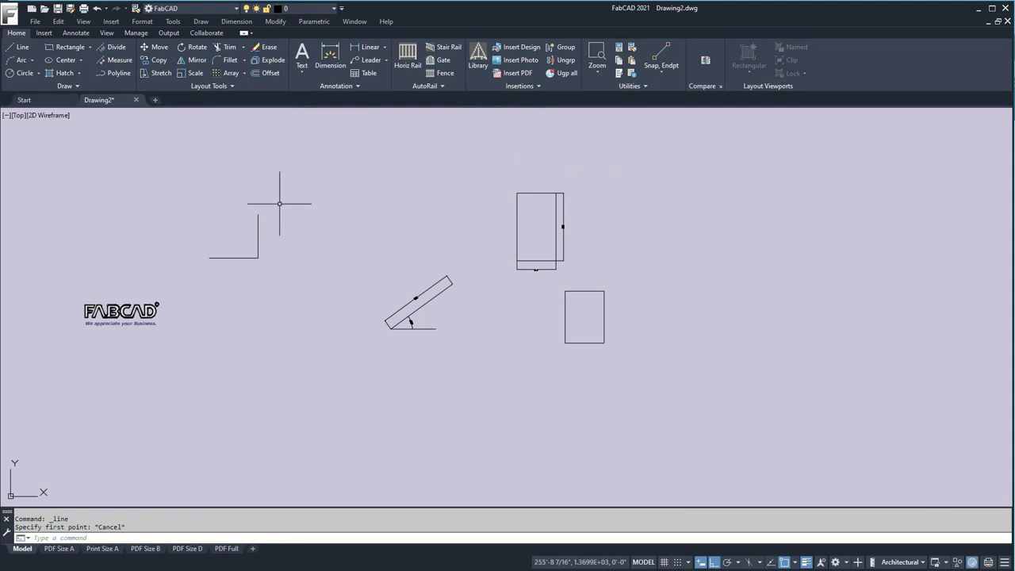
left_click(367, 49)
key("Return")
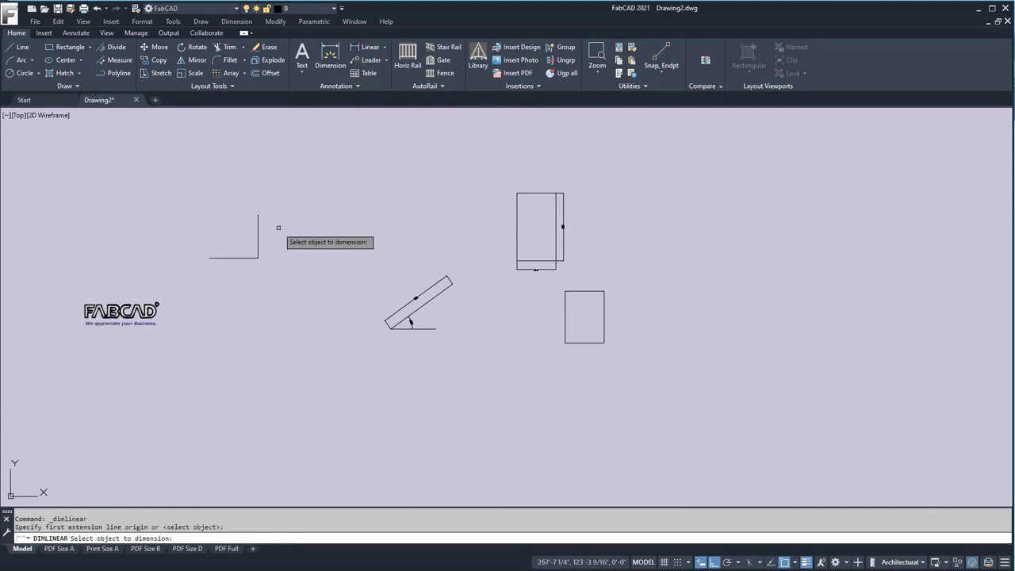
left_click(258, 235)
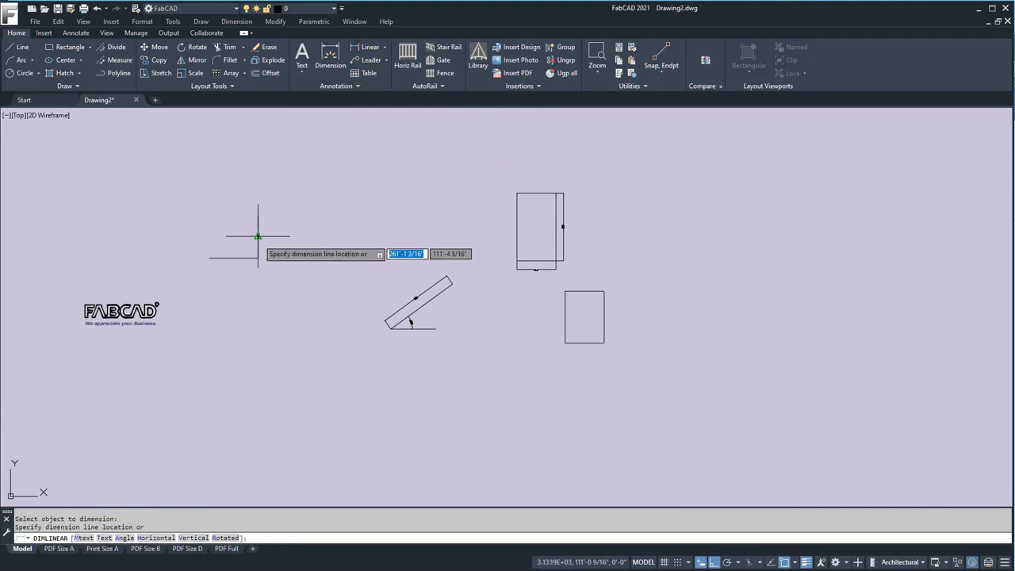
left_click(267, 233)
scroll(267, 233, "up", 5)
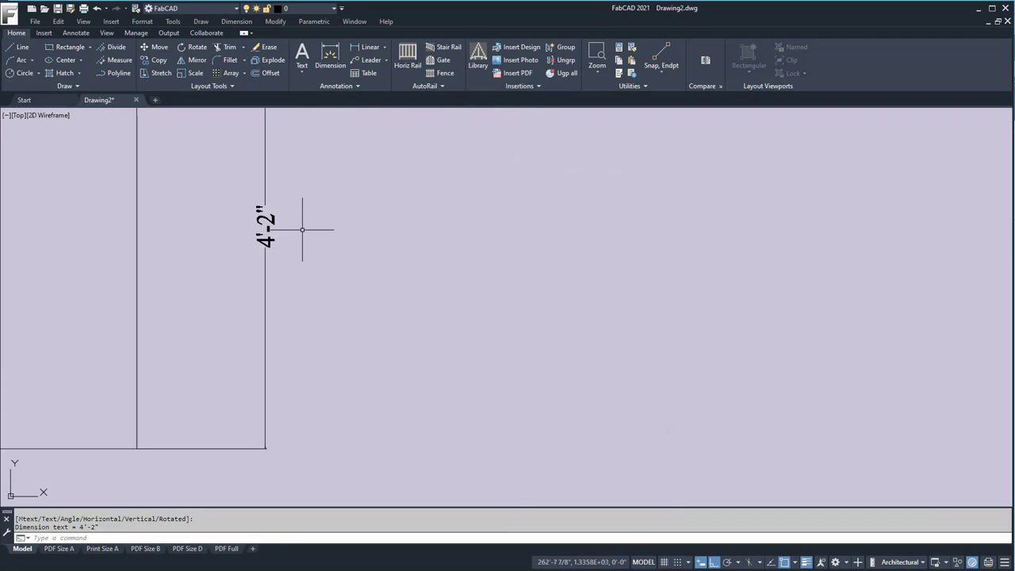
scroll(293, 229, "down", 6)
middle_click_drag(309, 229, 388, 225)
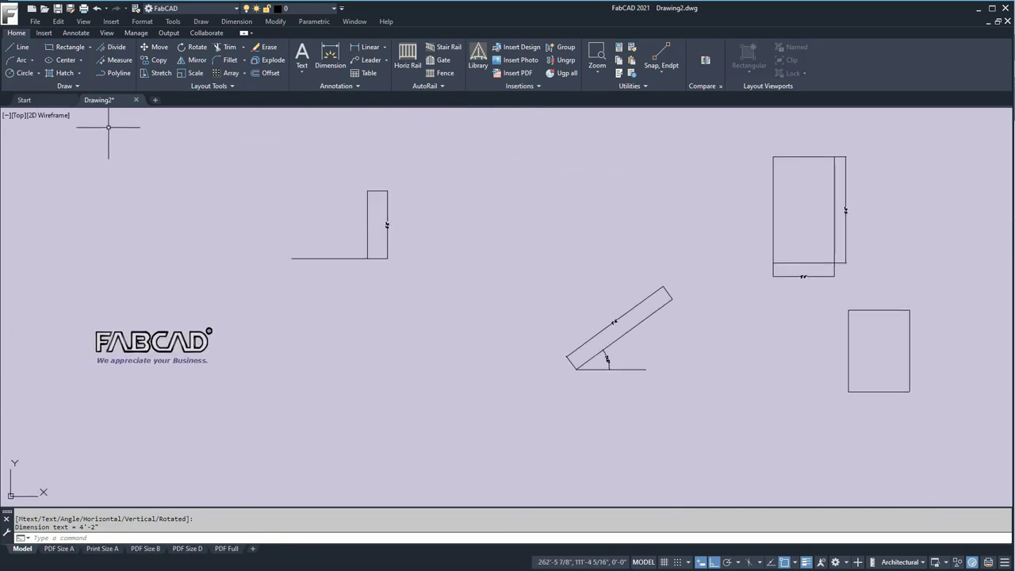
Draw a vertical line 4'2 long upward from the free left end of the L shape's horizontal line
left_click(17, 47)
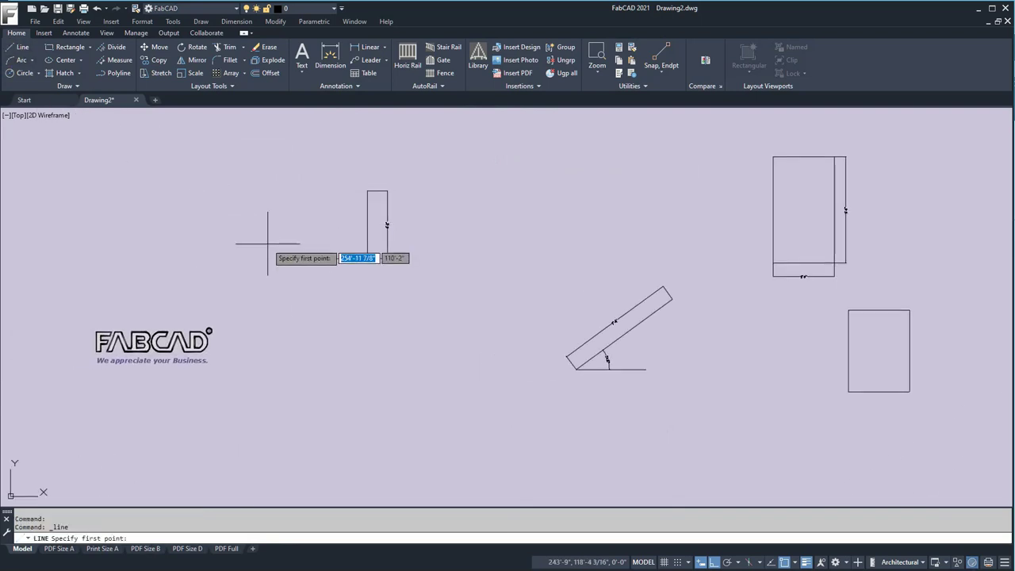
left_click(291, 257)
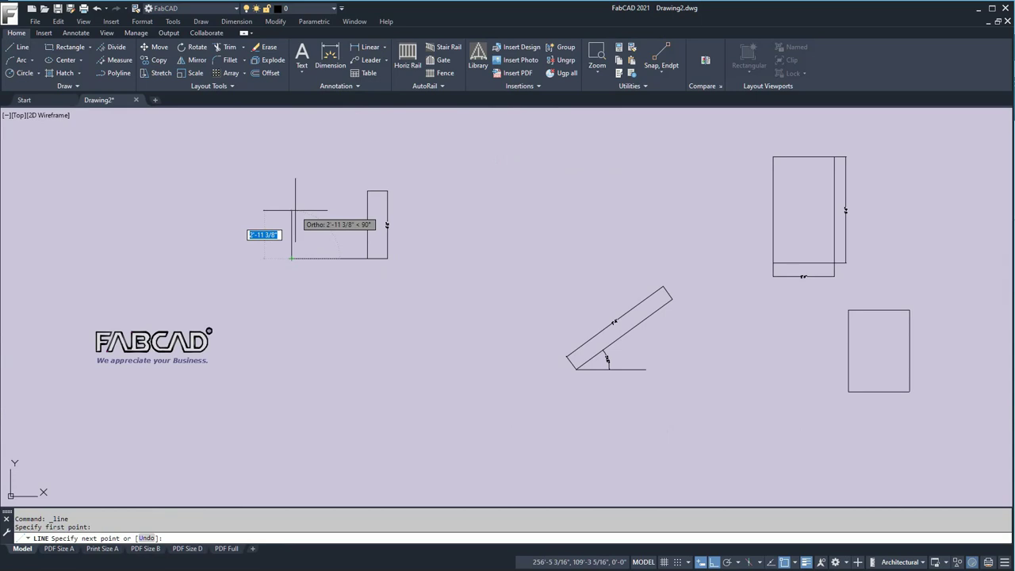
type("4")
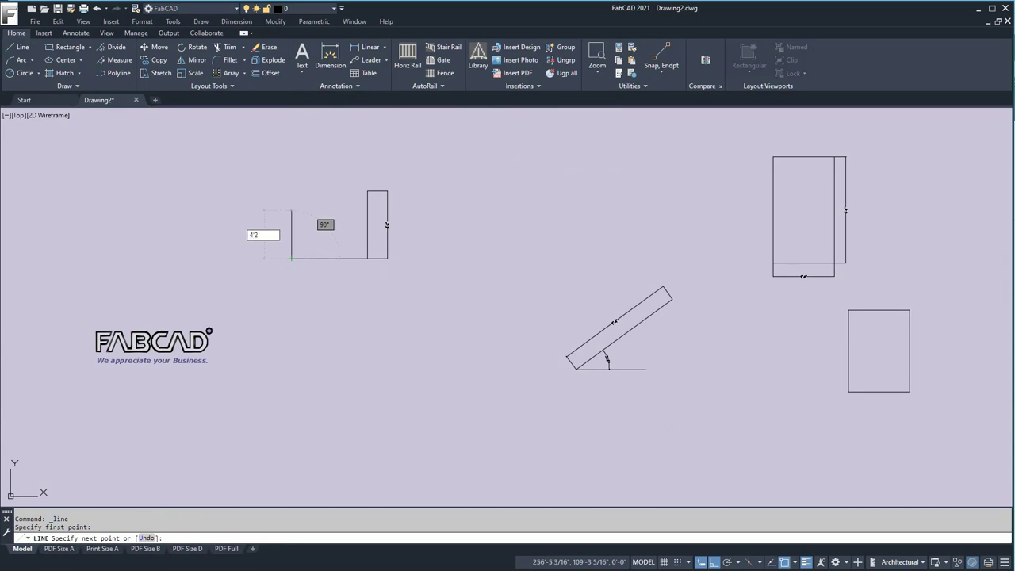
type("'2")
key("Return")
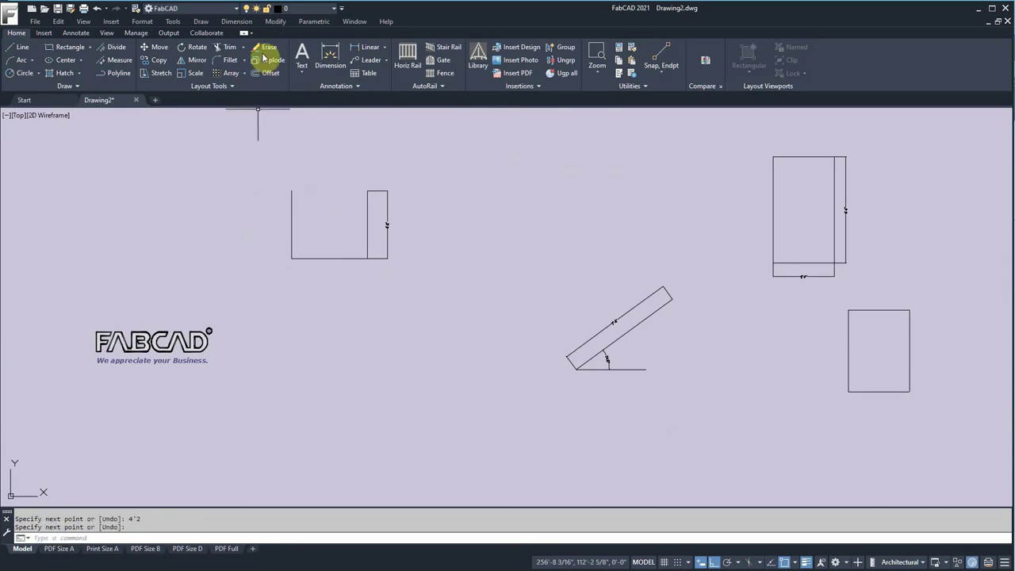
Erase the vertical dimension beside the right line of the U-shaped outline
left_click(266, 49)
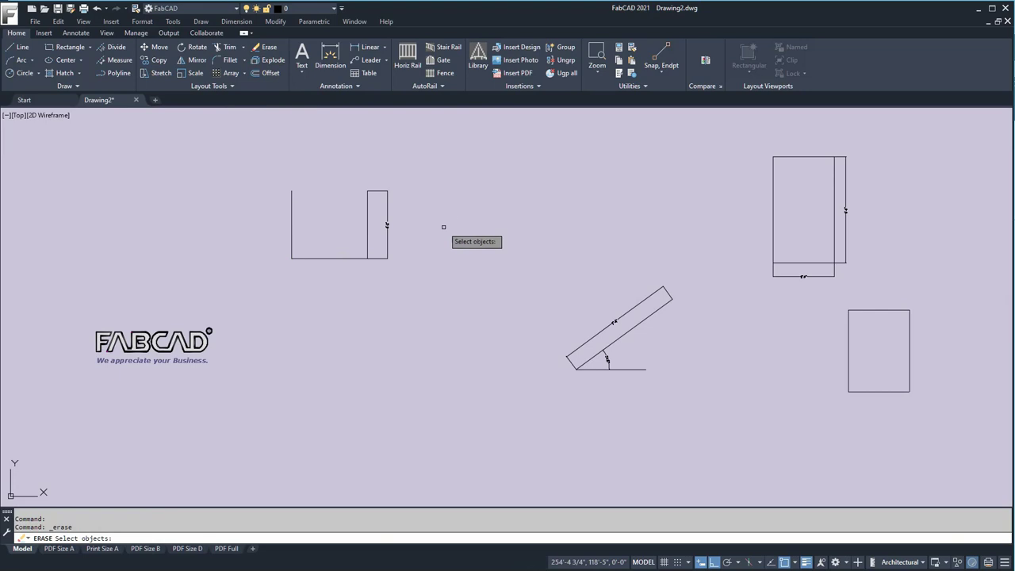
left_click(387, 222)
scroll(400, 226, "up", 2)
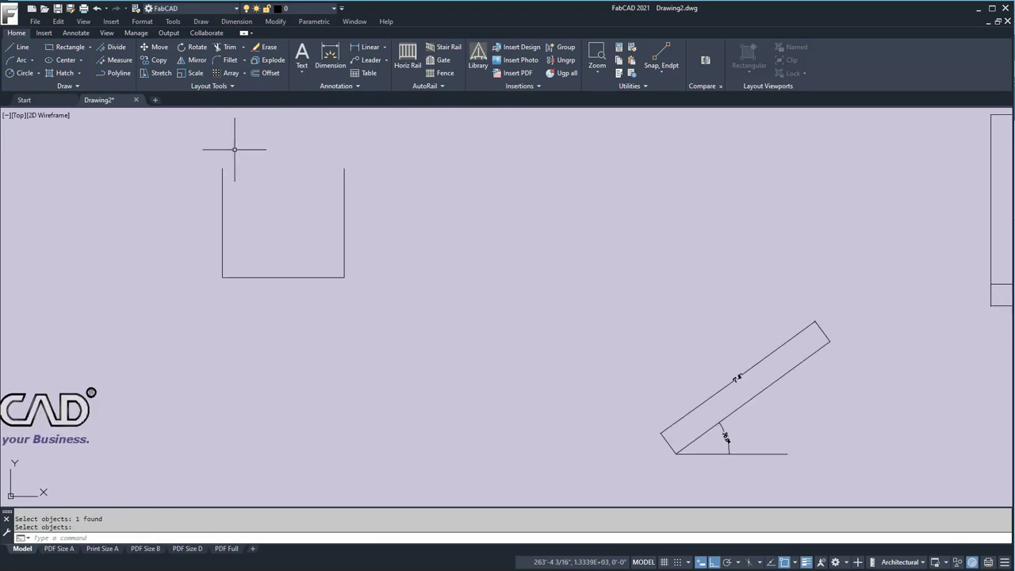
scroll(328, 238, "up", 1)
scroll(329, 242, "down", 2)
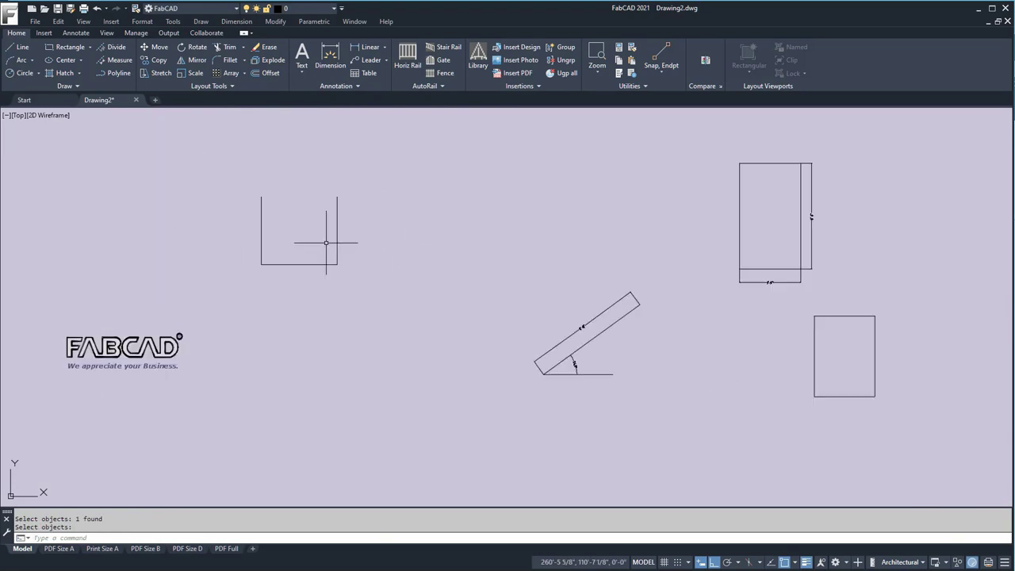
middle_click_drag(335, 244, 342, 317)
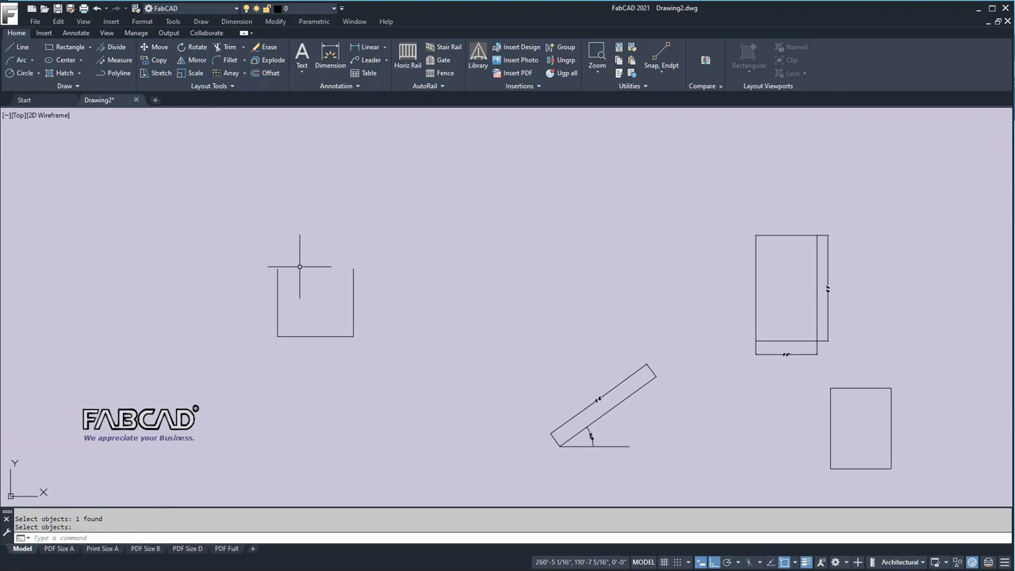
scroll(270, 274, "up", 2)
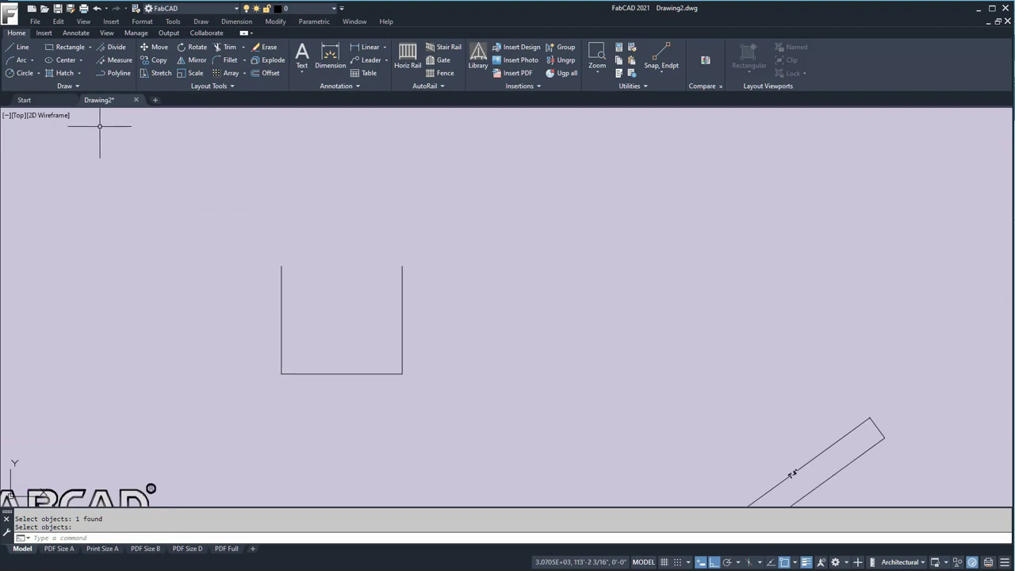
Turn object snap off and on again while drawing a line, and review the available object snap modes
left_click(12, 47)
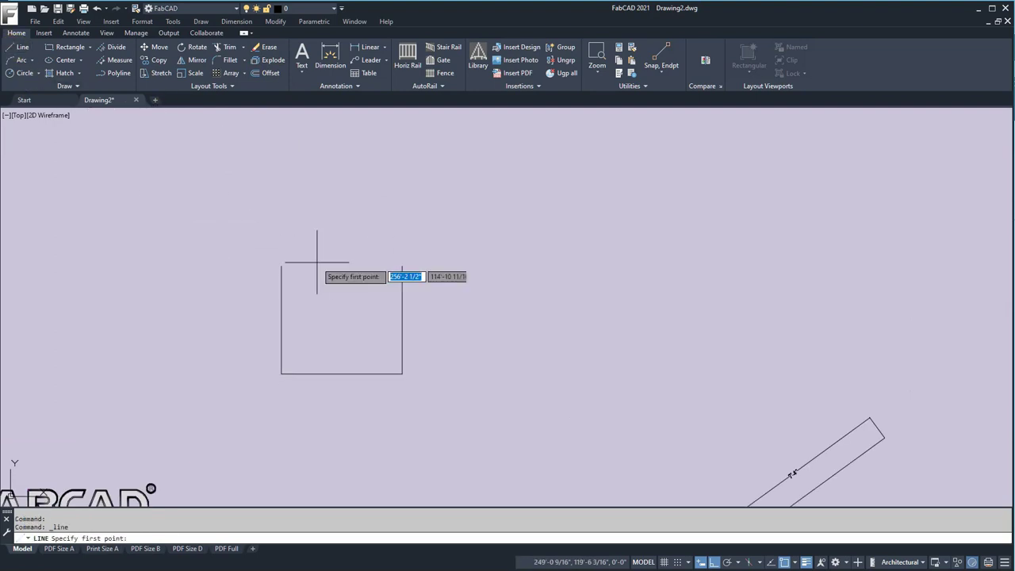
left_click(785, 562)
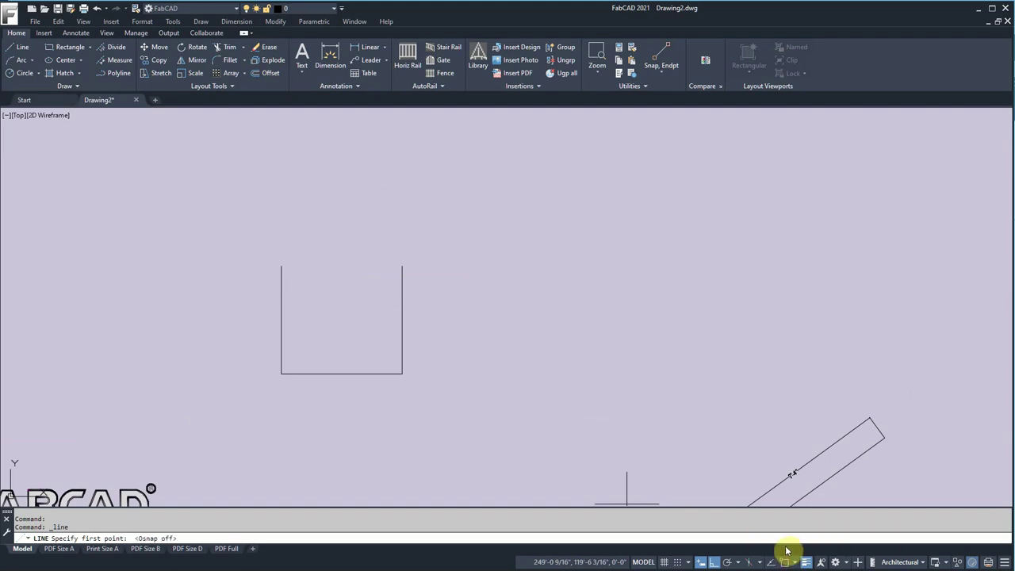
left_click(794, 563)
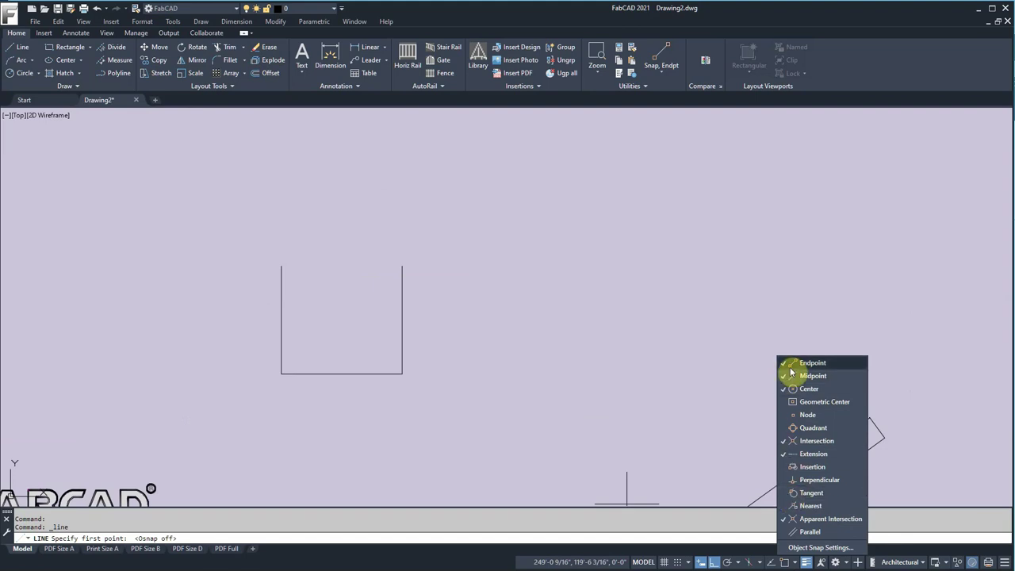
left_click(786, 563)
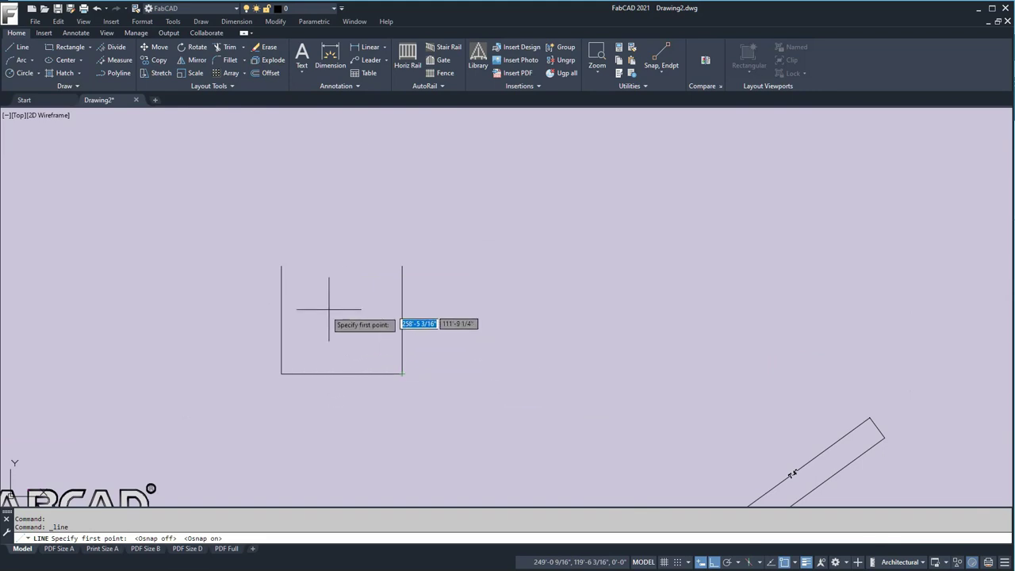
left_click(664, 73)
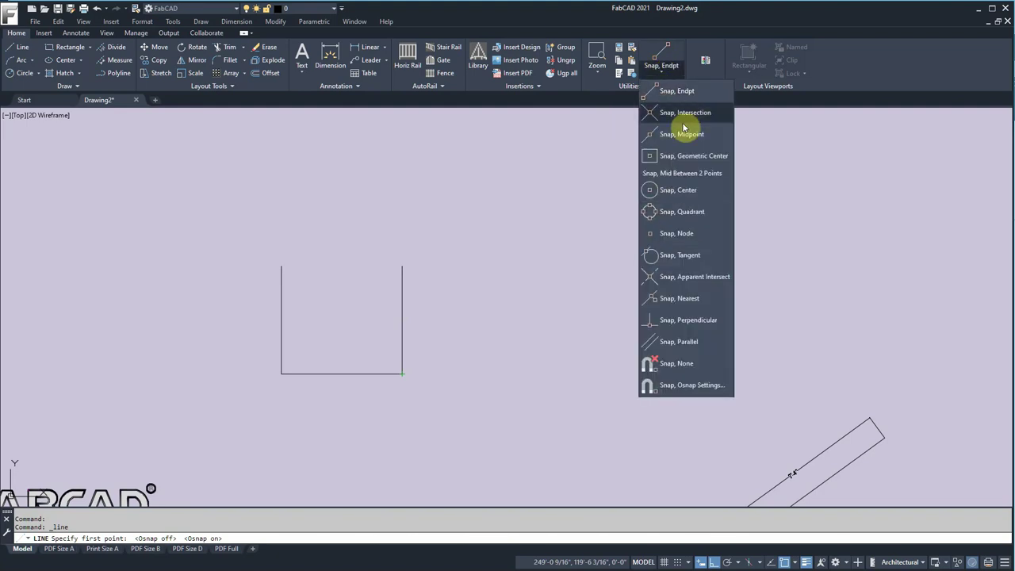
left_click(496, 245)
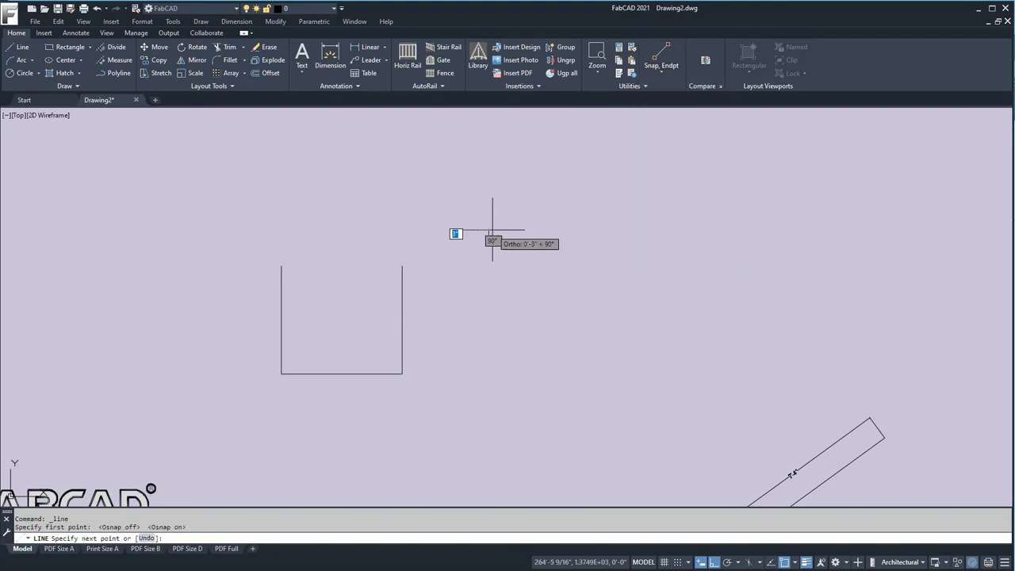
left_click(485, 224)
key("Escape")
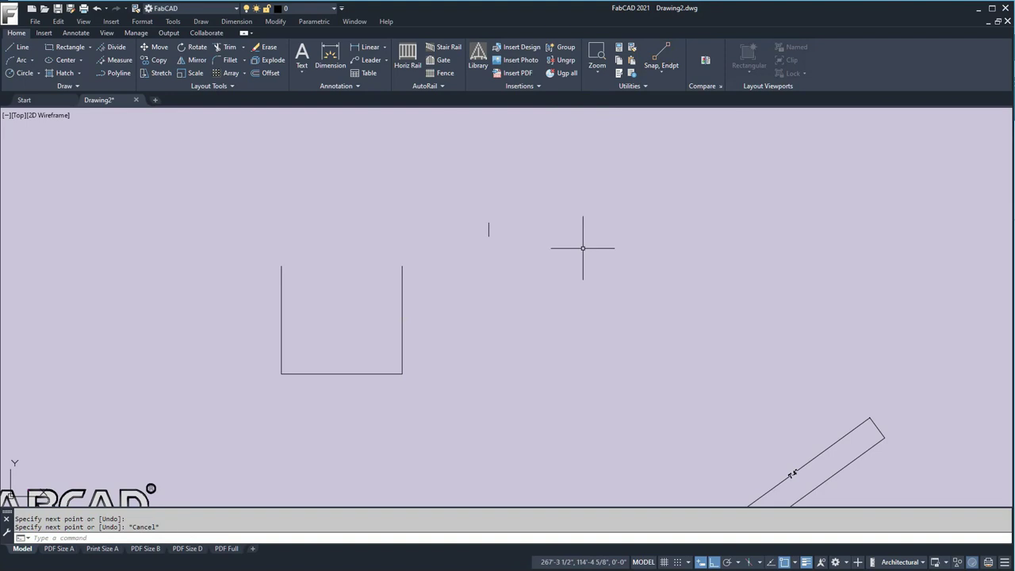
Draw a 62-inch vertical line upward from the midpoint of the U shape's bottom line
left_click(17, 47)
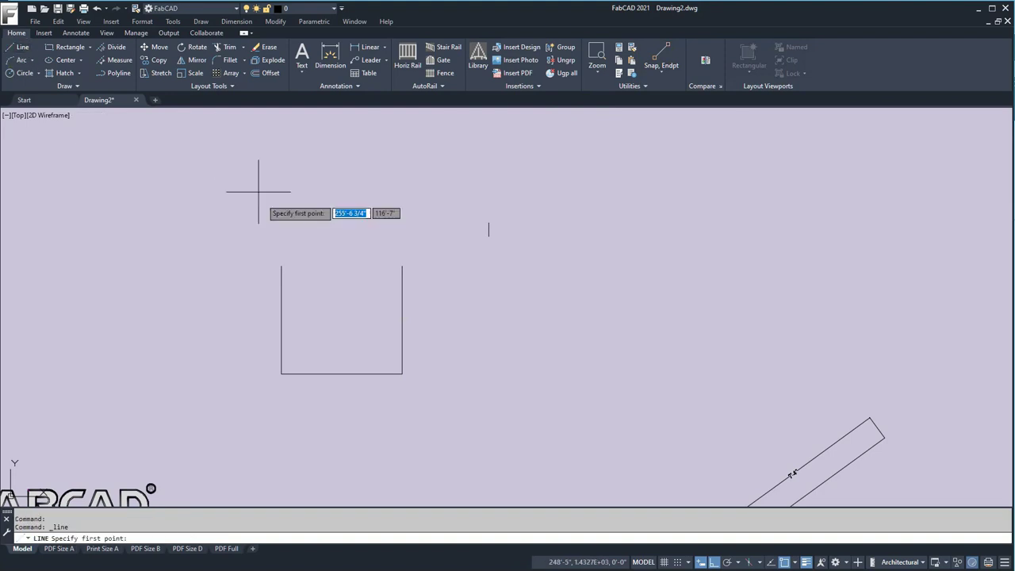
left_click(341, 373)
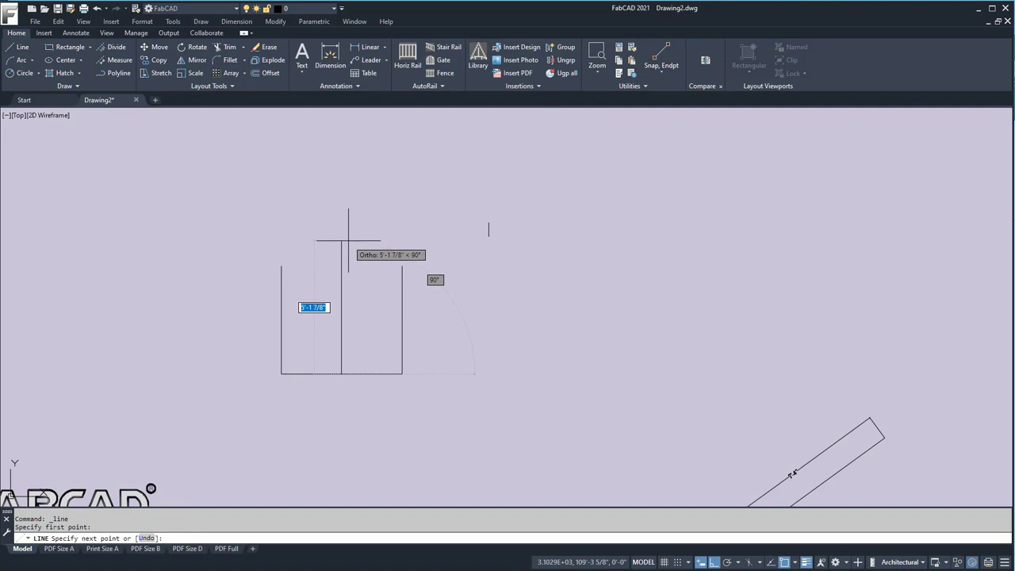
type("62")
key("Return")
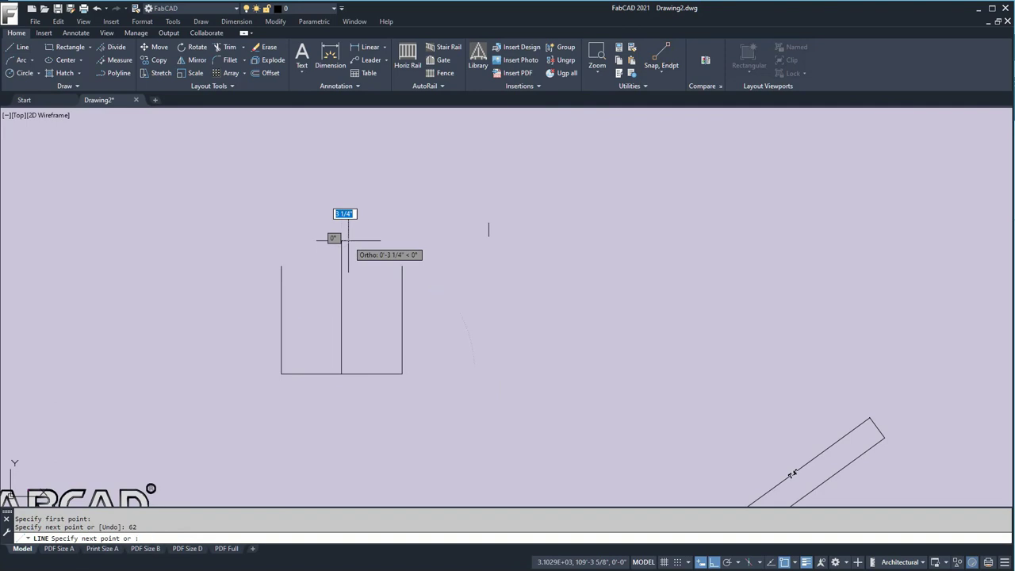
key("Return")
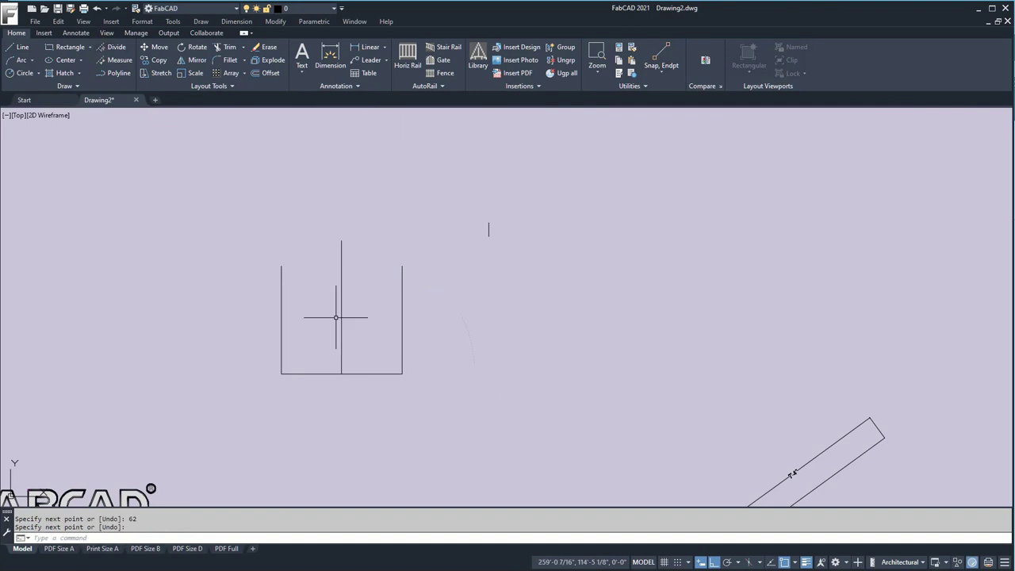
Draw a three-point arc from the left line's upper end through the centre line's upper end to the right line's upper end
left_click(18, 60)
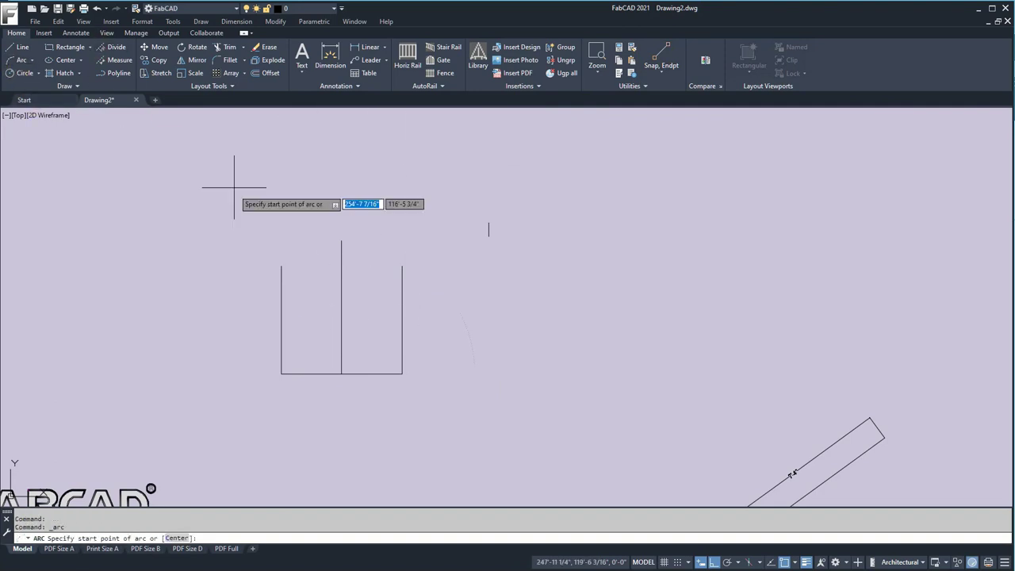
left_click(280, 266)
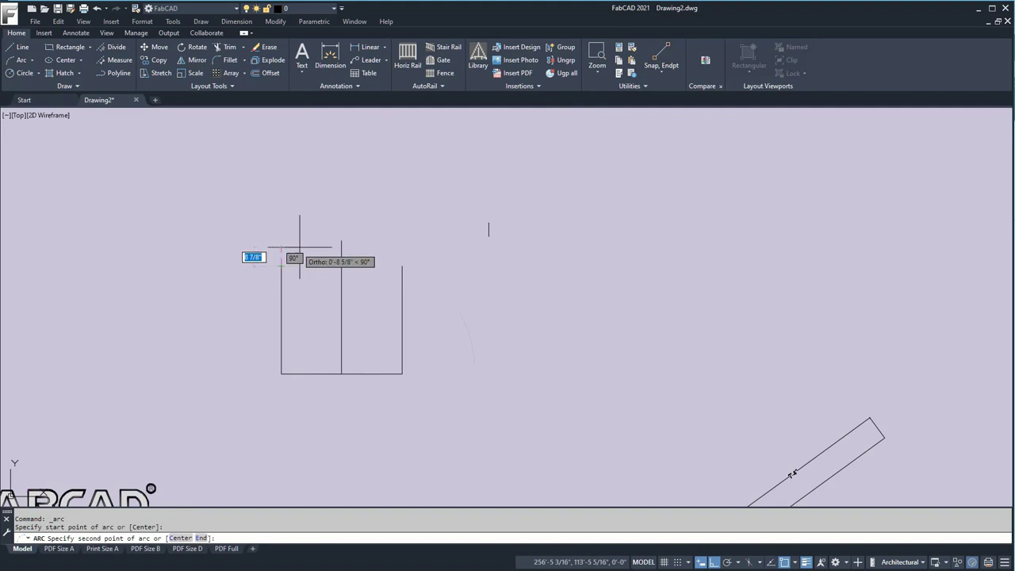
left_click(341, 240)
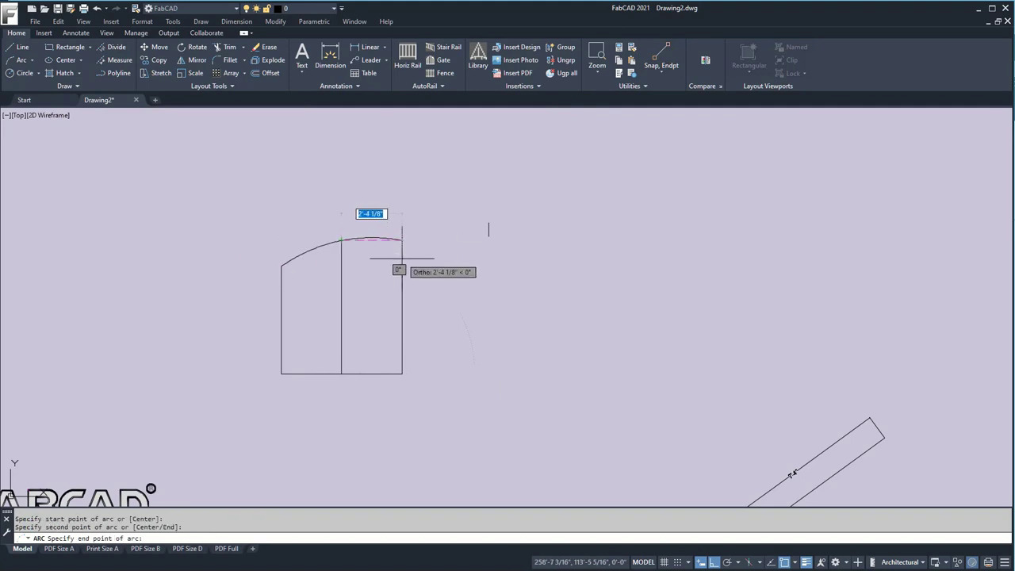
left_click(401, 264)
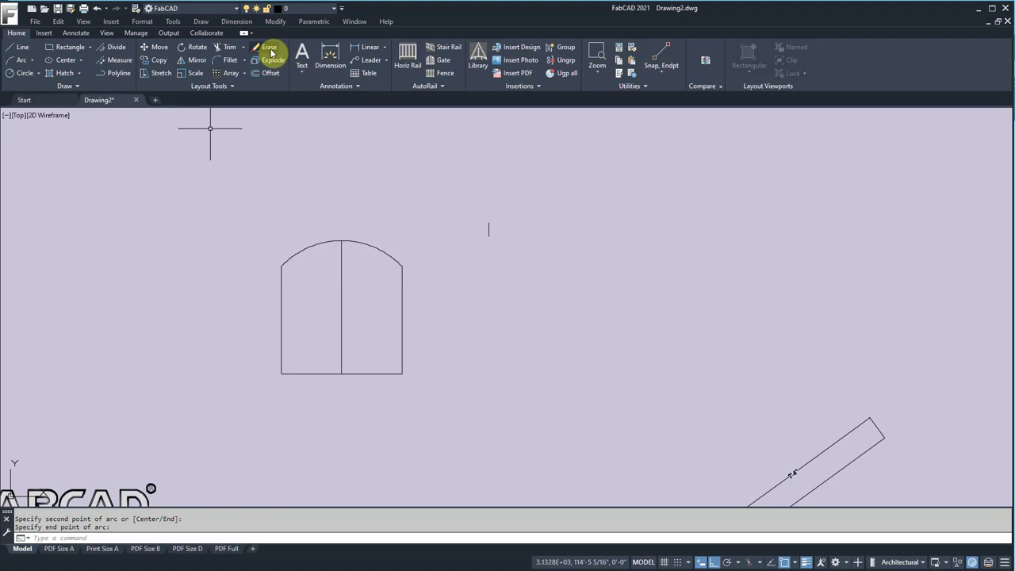
Erase the vertical centre line inside the arched shape
left_click(270, 50)
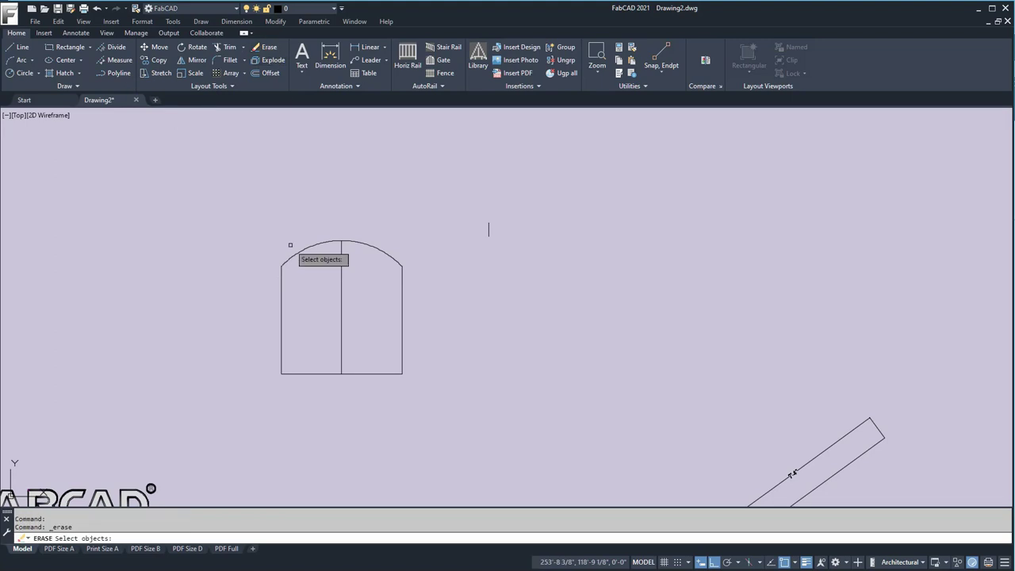
left_click(342, 276)
scroll(349, 276, "down", 3)
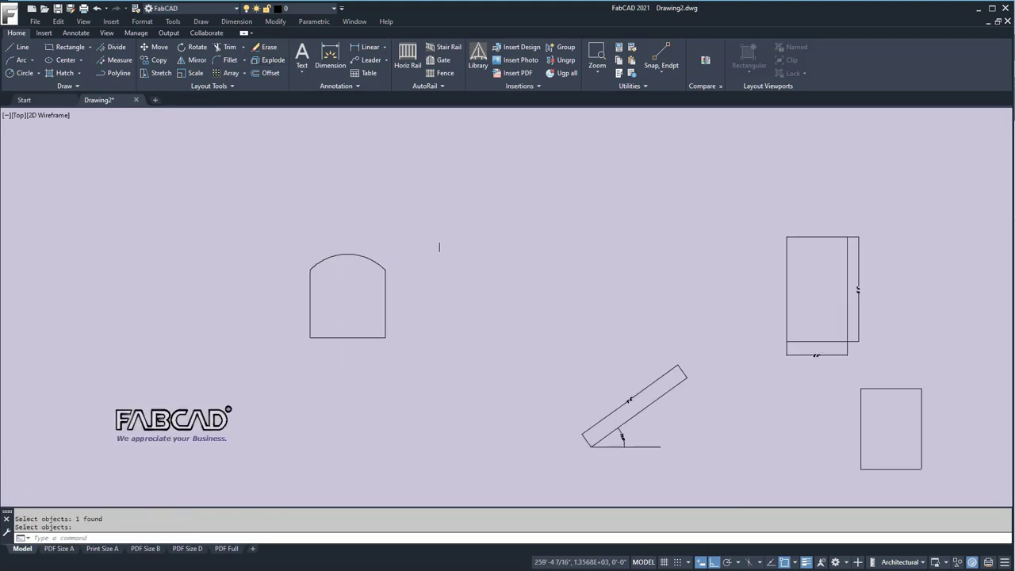
Stretch the arc's midpoint straight up slightly to make the arch a little taller, keeping both ends in place
scroll(357, 276, "up", 6)
left_click(307, 246)
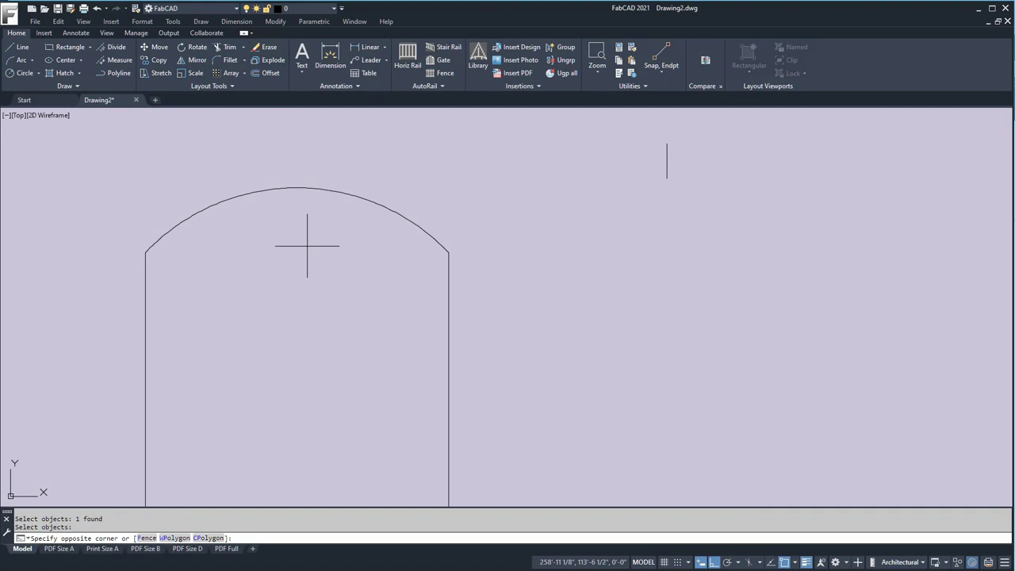
left_click(257, 164)
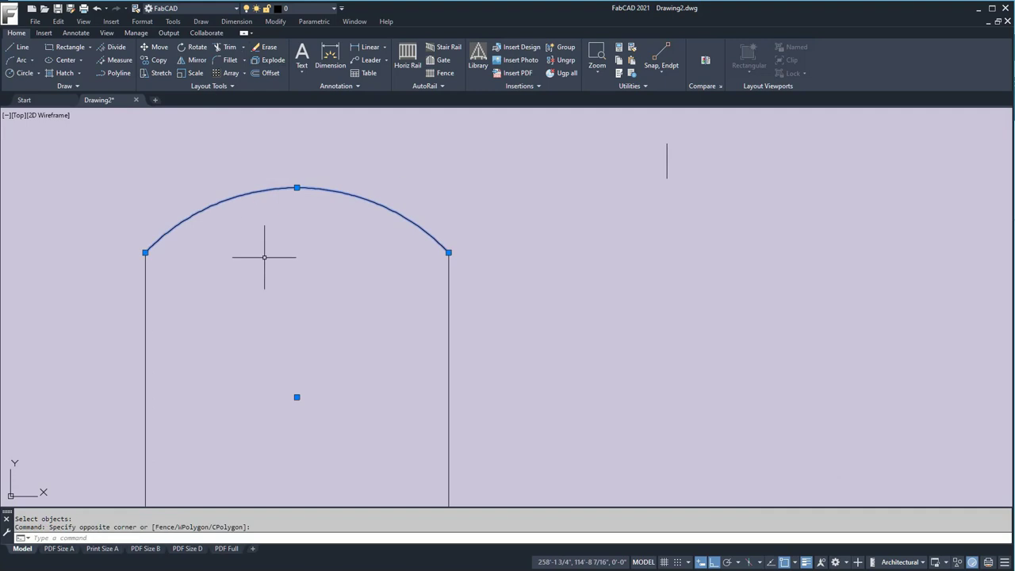
left_click(297, 188)
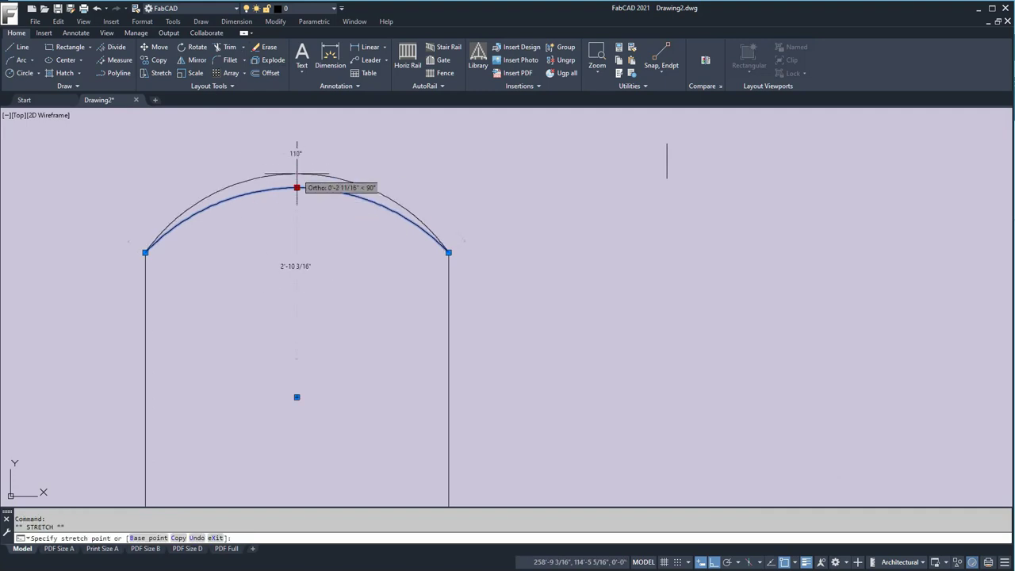
key("Escape")
scroll(325, 312, "down", 4)
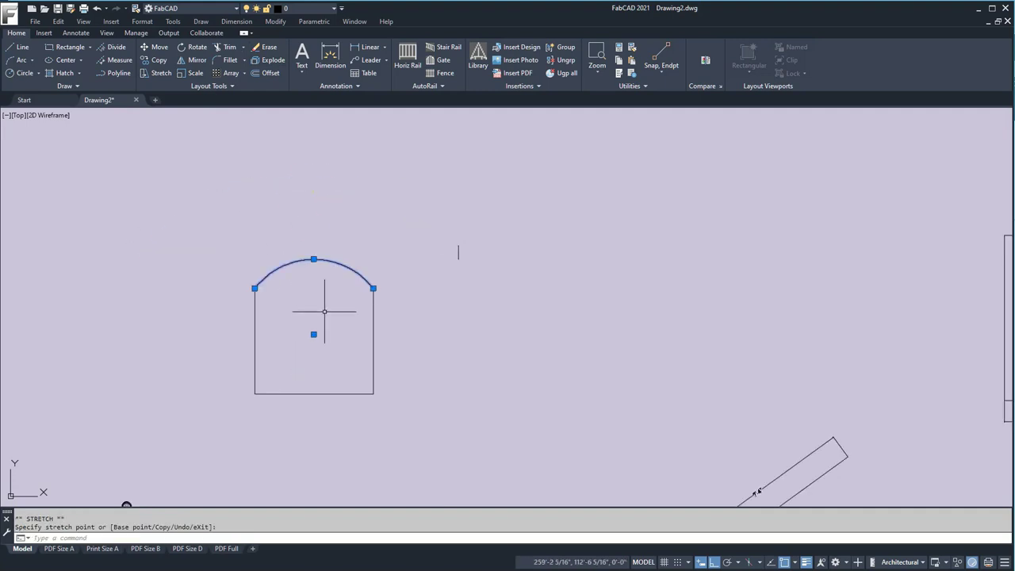
key("Escape")
scroll(333, 325, "down", 2)
key("Escape")
scroll(341, 310, "up", 3)
scroll(352, 294, "down", 3)
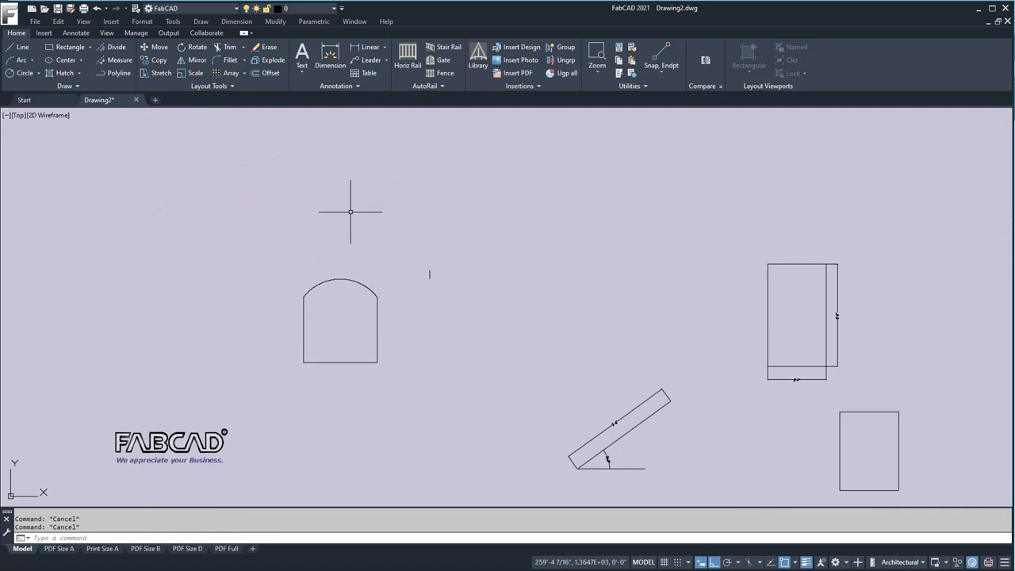
Draw a circle with a diameter of 36 inches in the empty area above and to the right of the arched shape
left_click(20, 73)
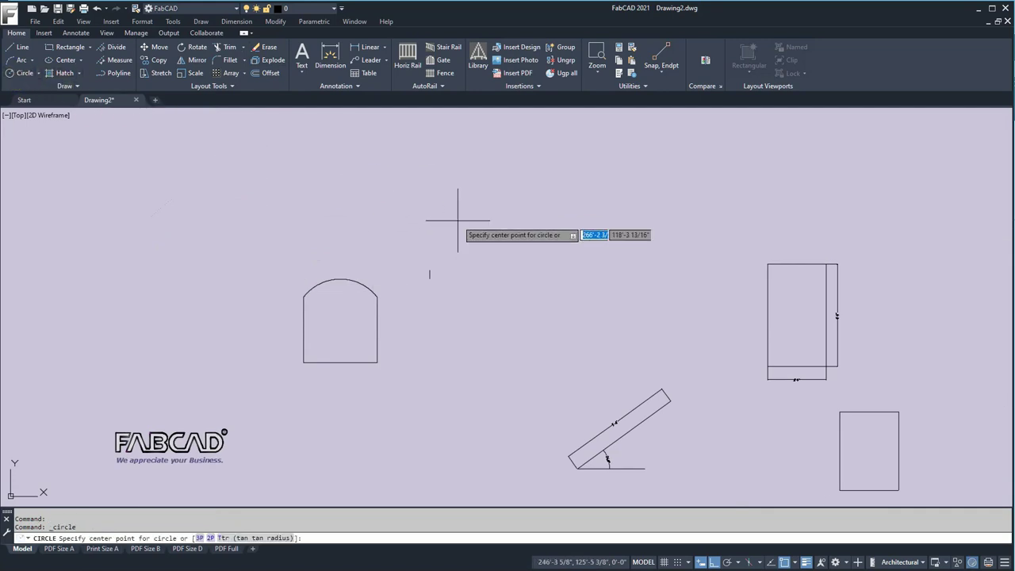
left_click(510, 228)
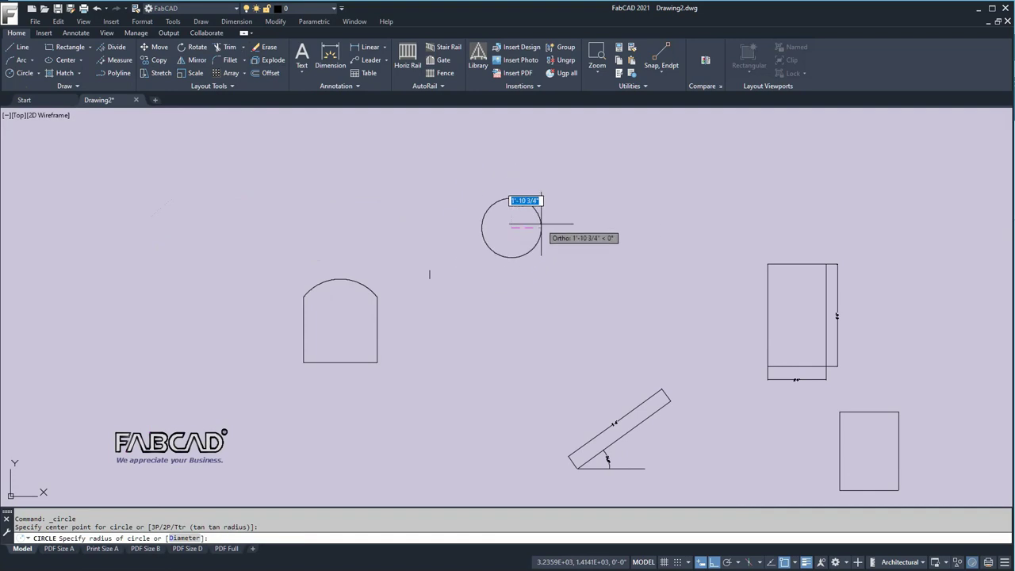
type("d")
key("Return")
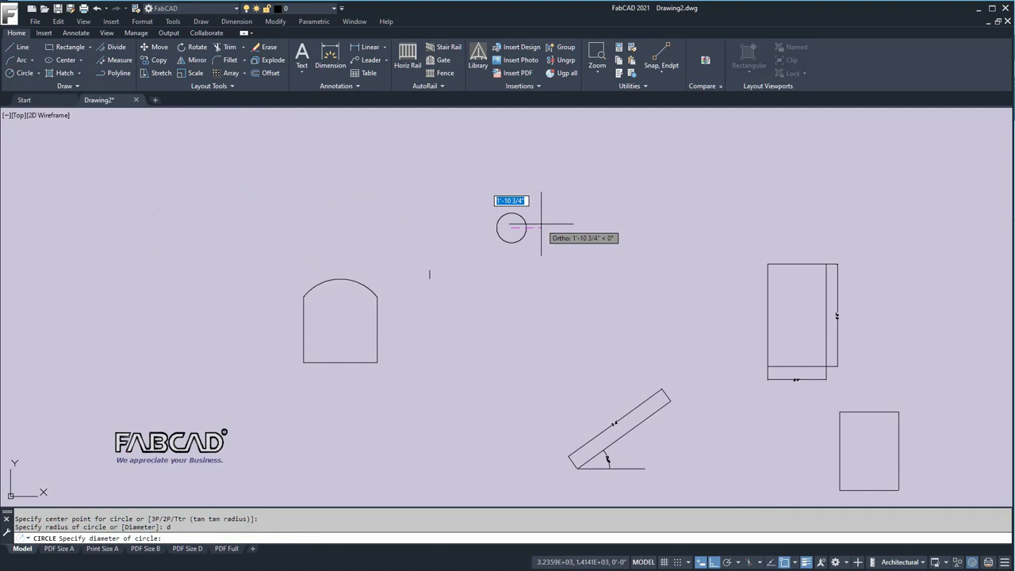
type("36")
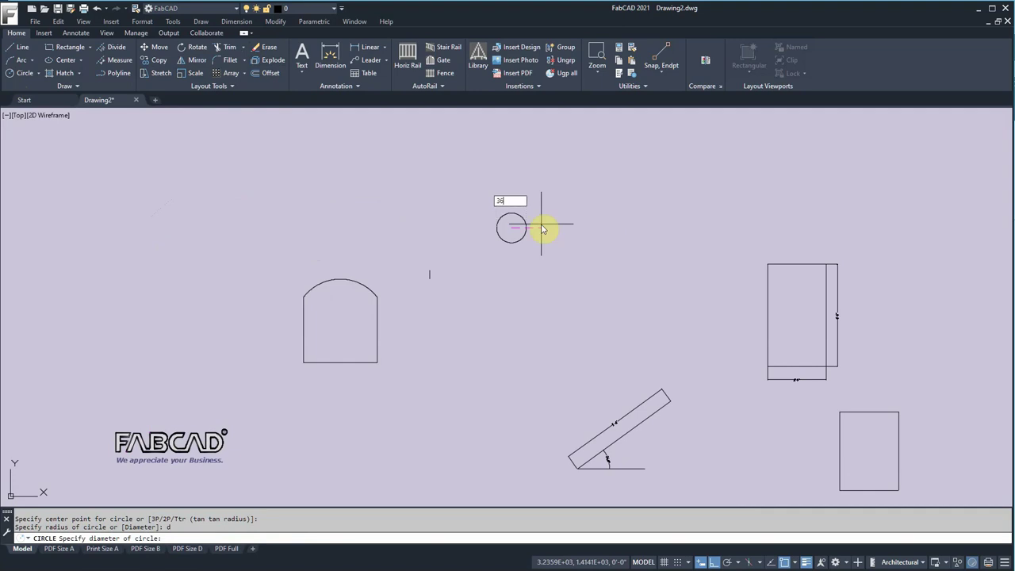
key("Return")
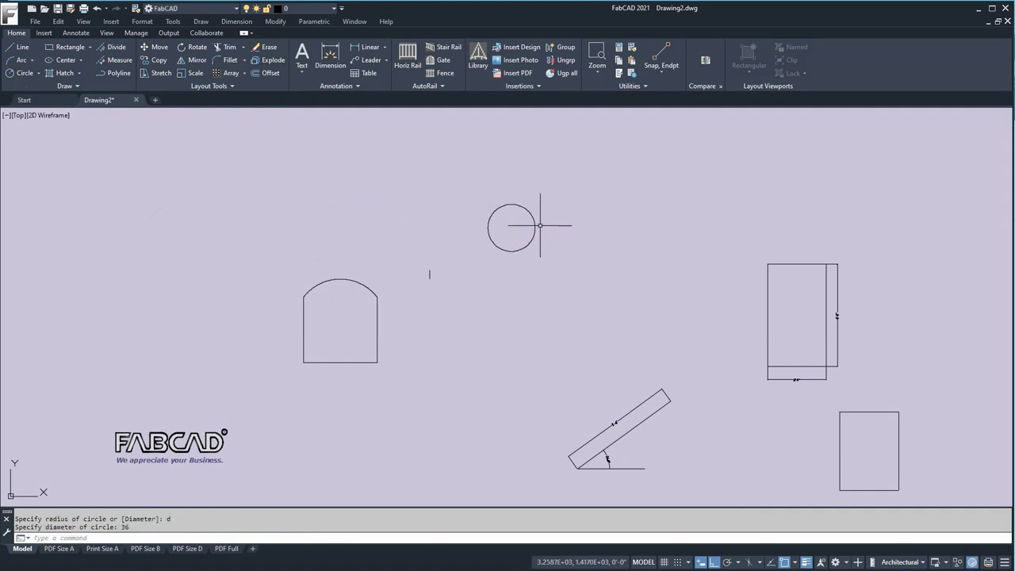
Add a diameter dimension to the circle, placing its text outside the circle's upper-right edge
scroll(537, 218, "up", 4)
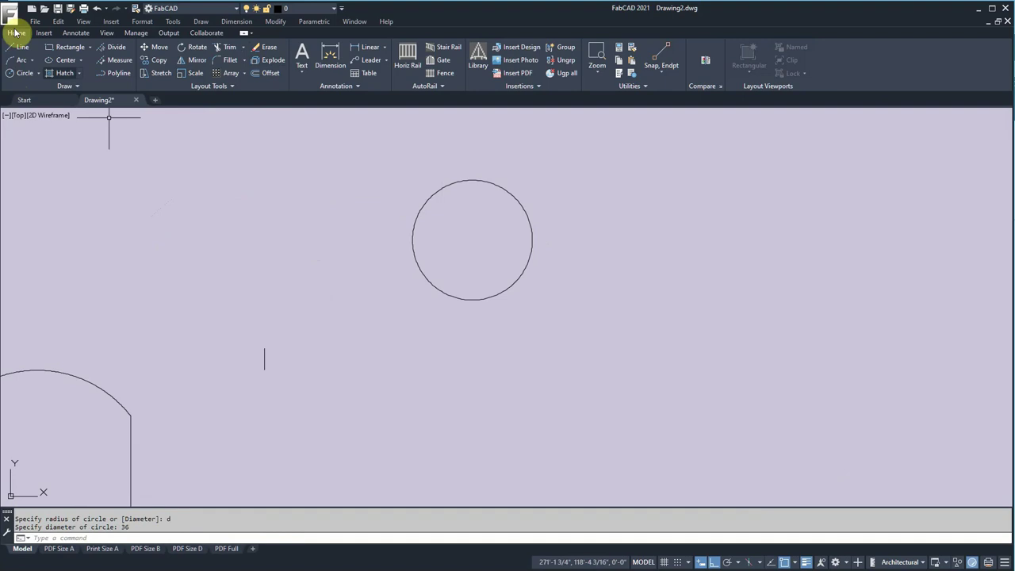
left_click(387, 49)
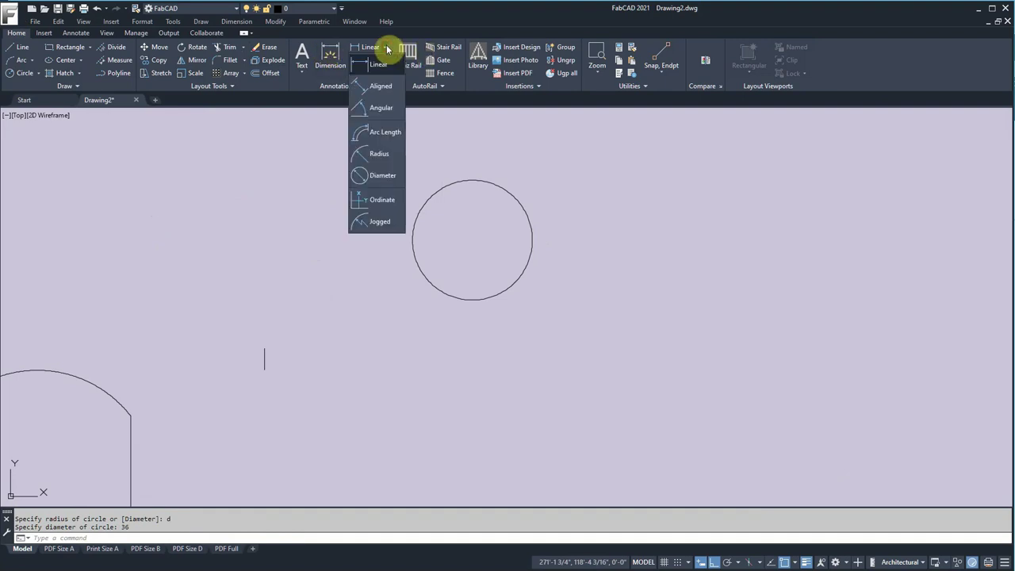
left_click(363, 176)
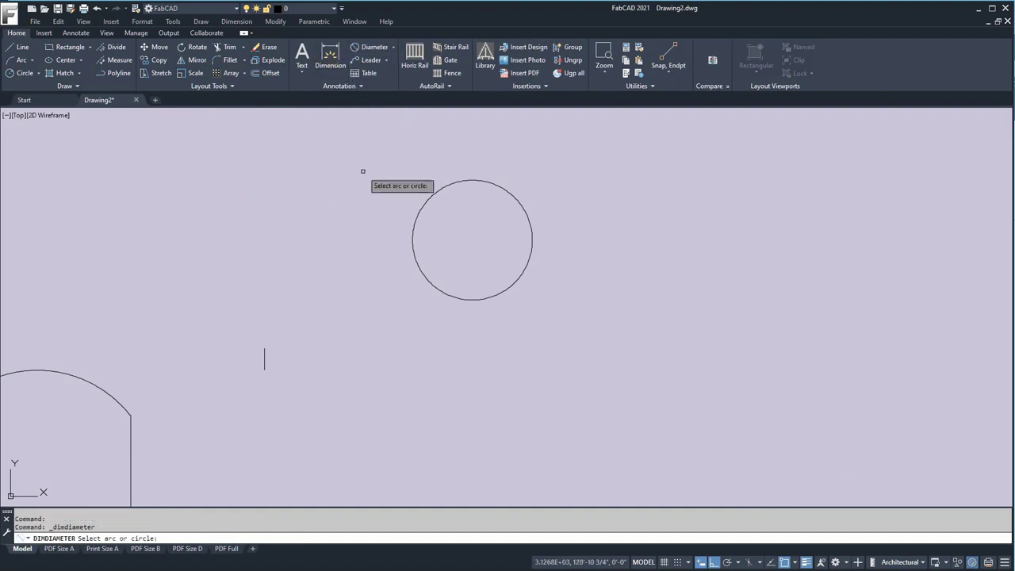
left_click(508, 194)
scroll(540, 183, "up", 5)
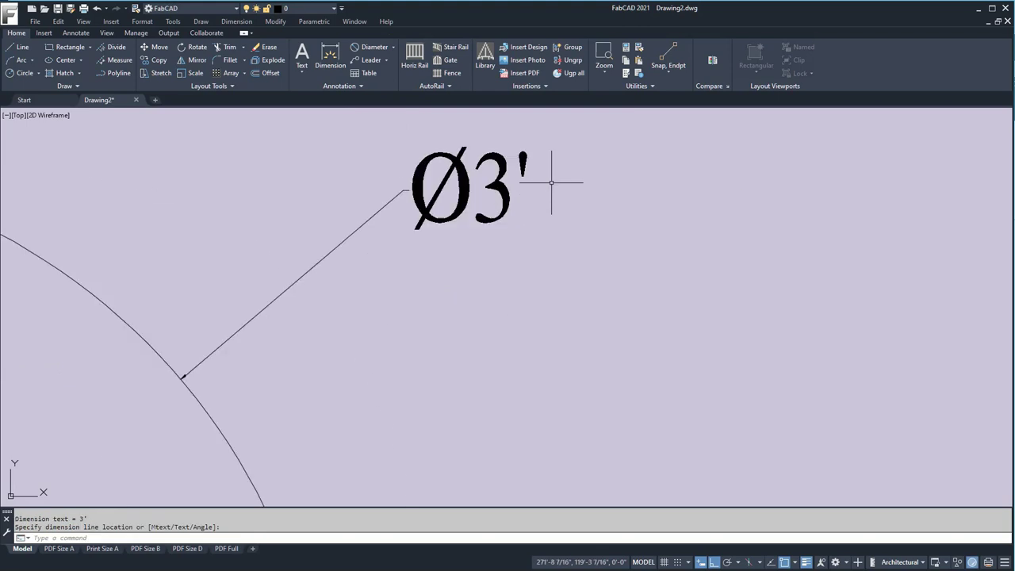
scroll(542, 204, "down", 7)
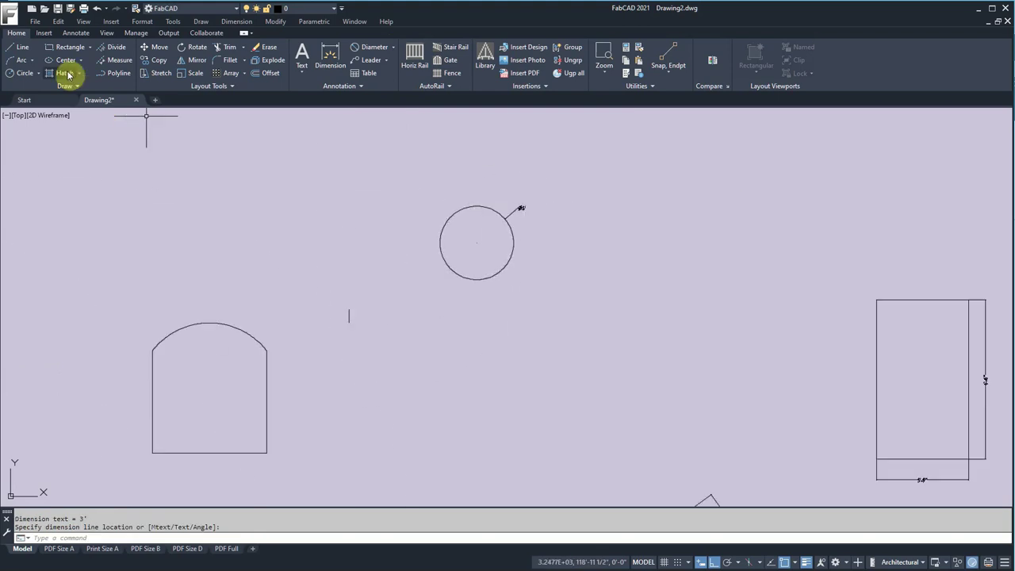
scroll(318, 306, "down", 2)
middle_click_drag(341, 317, 402, 163)
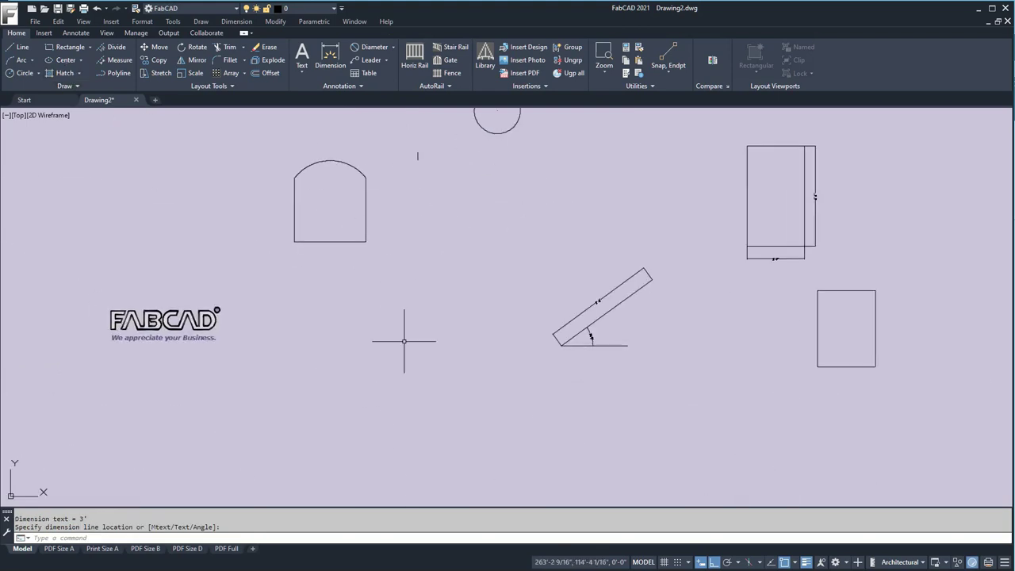
scroll(444, 321, "up", 5)
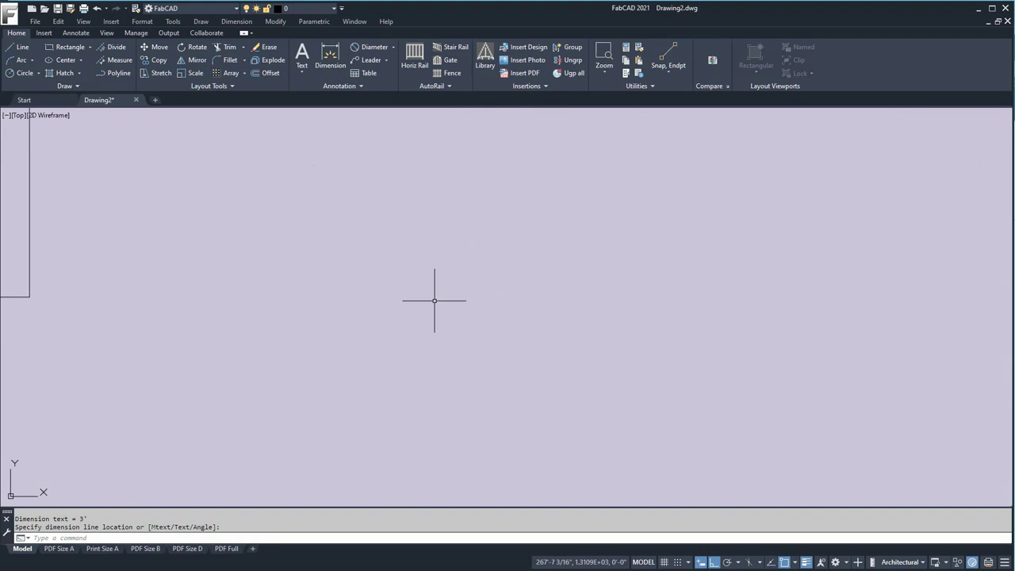
scroll(420, 311, "down", 8)
scroll(414, 305, "up", 2)
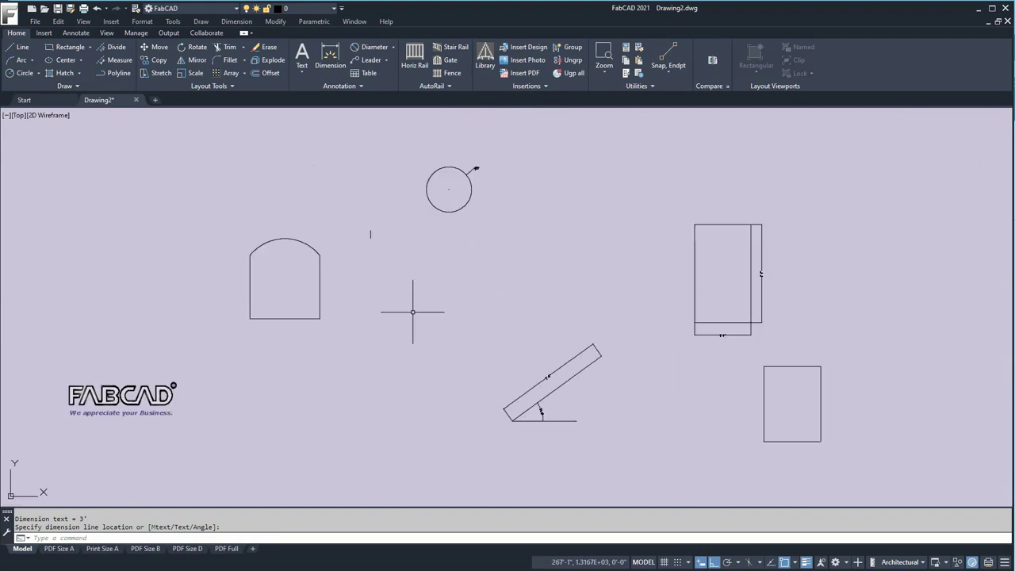
left_click(119, 547)
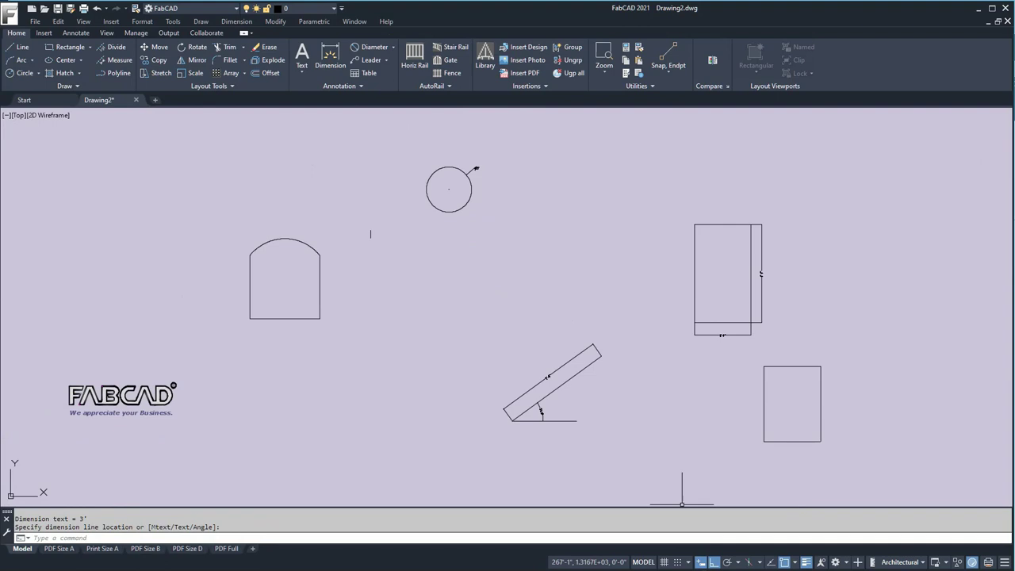
left_click(702, 563)
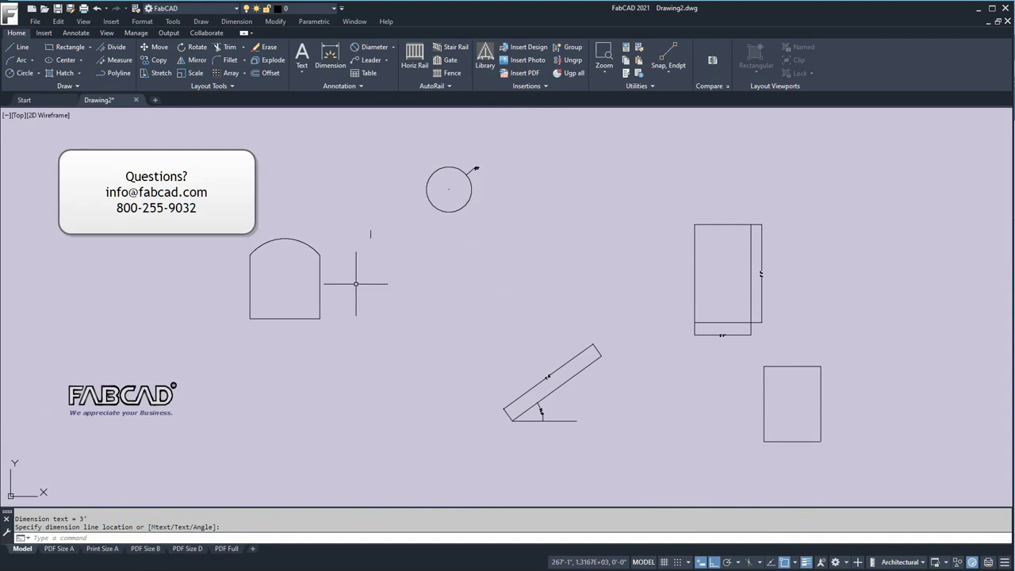
scroll(285, 251, "up", 2)
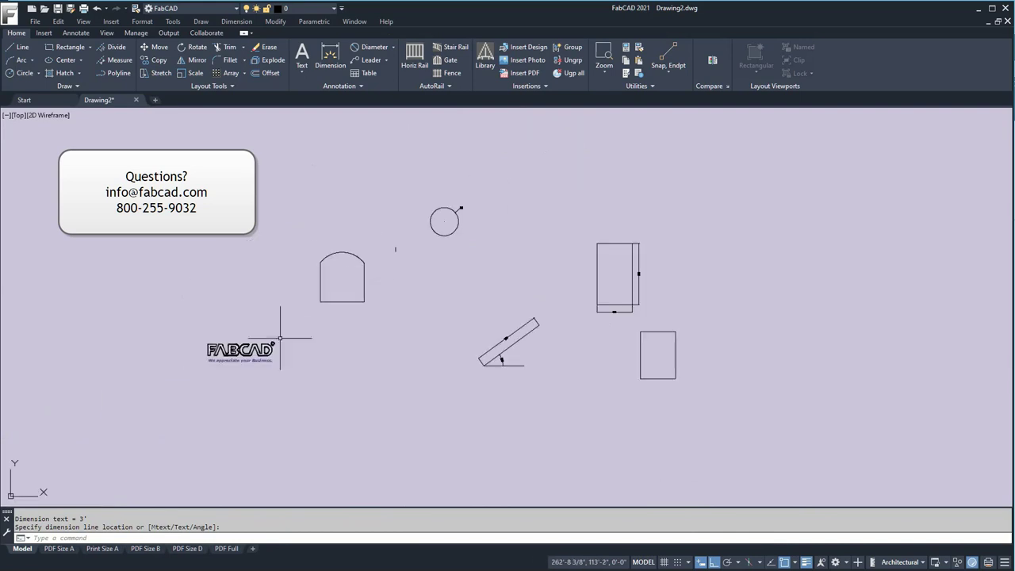
scroll(364, 244, "up", 4)
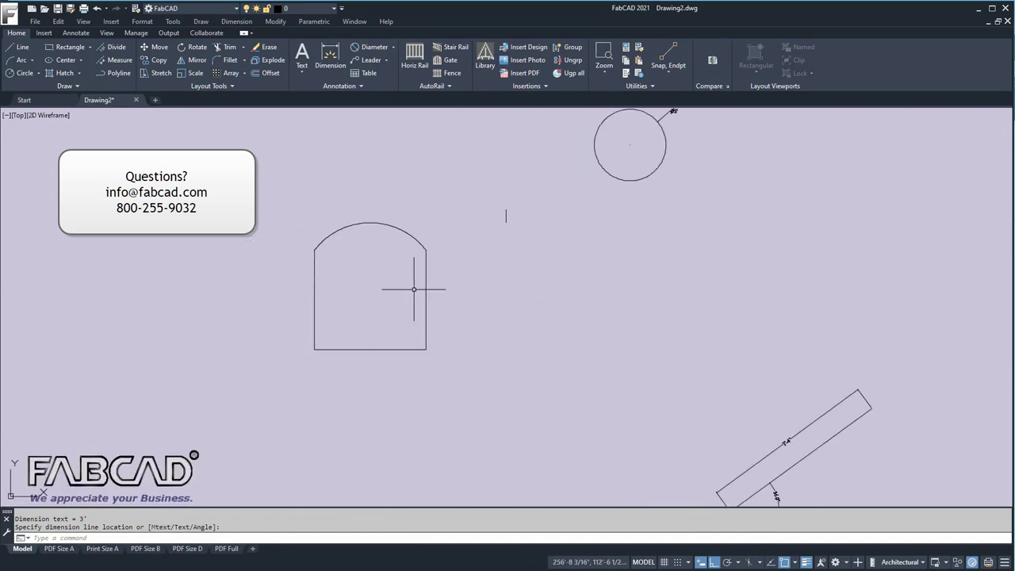
scroll(458, 155, "down", 4)
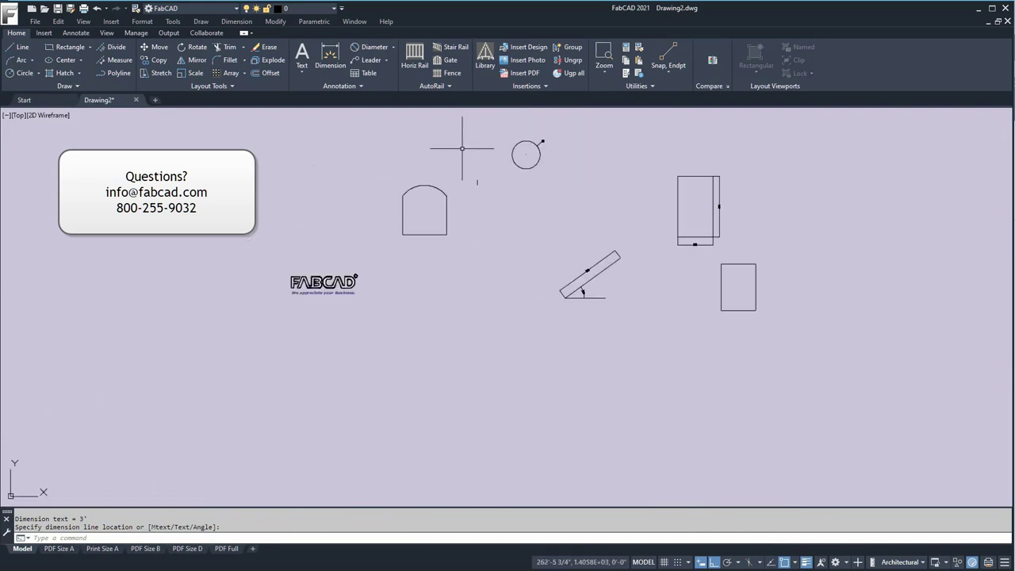